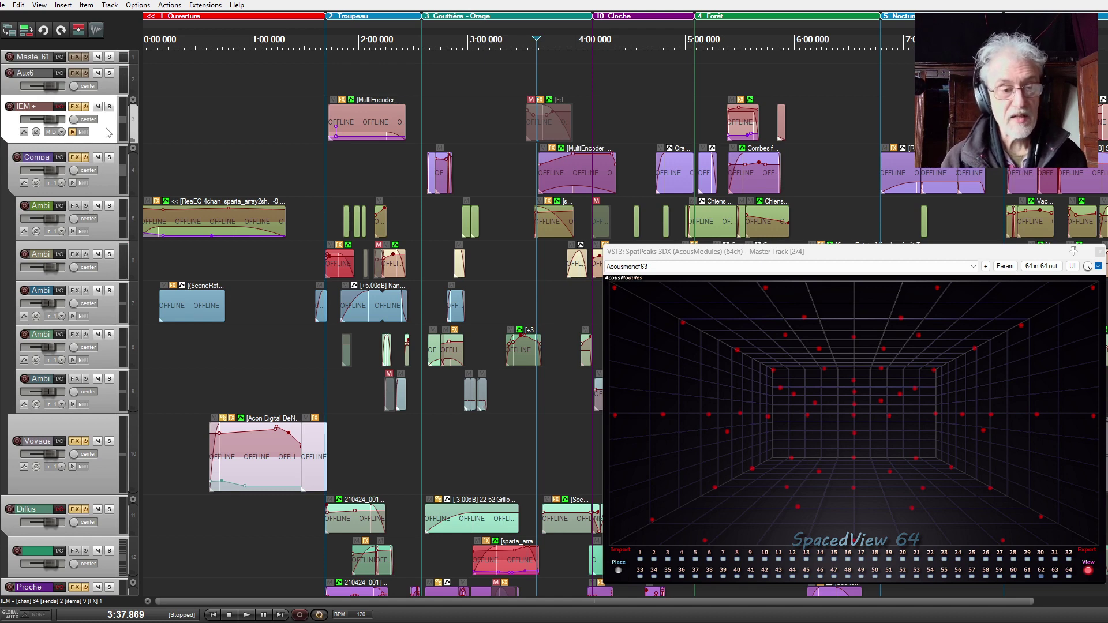
Look through the session's regions from Ouverture to Fermeture and its tracks down to the 7.1.4 track.
{"action": "left_click", "coordinate": [108, 232]}
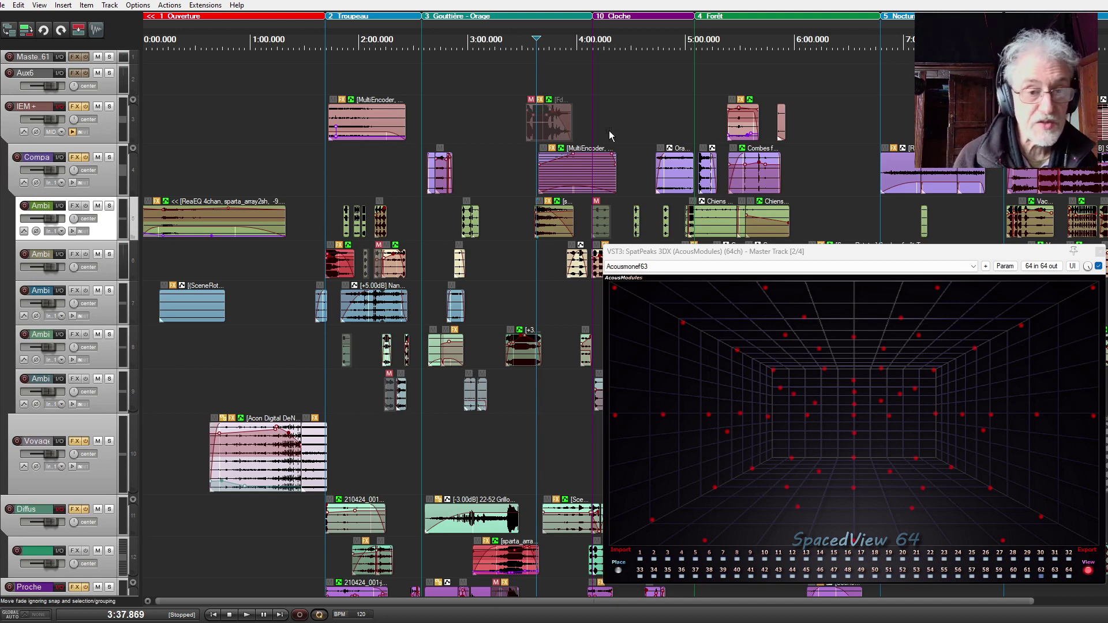
{"action": "scroll", "coordinate": [292, 98], "scroll_direction": "right", "scroll_amount": 7}
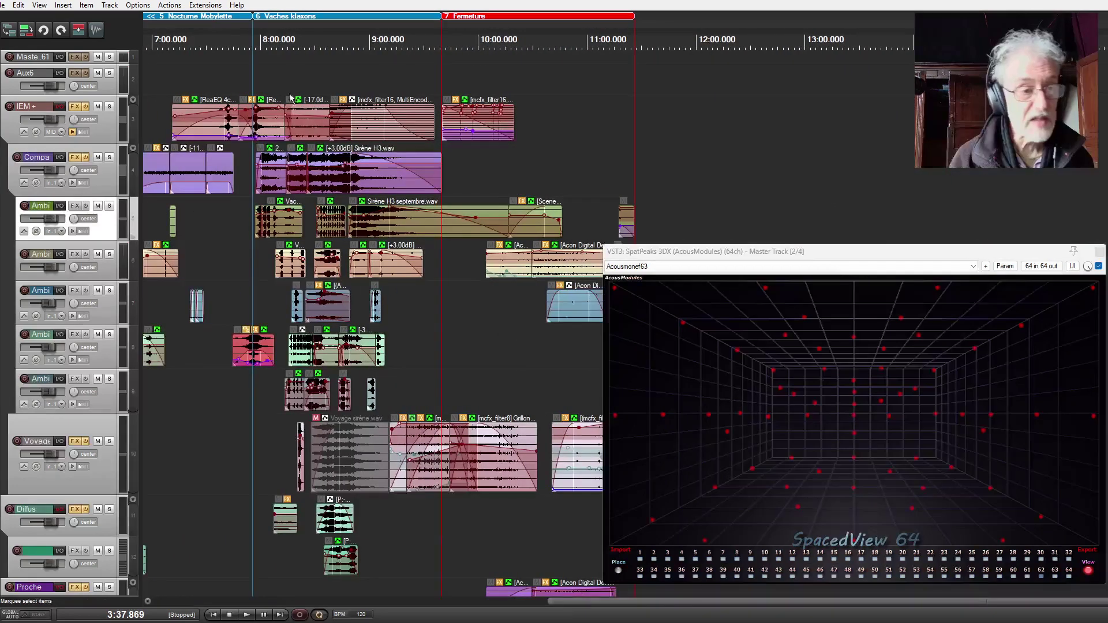
{"action": "scroll", "coordinate": [230, 279], "scroll_direction": "left", "scroll_amount": 4}
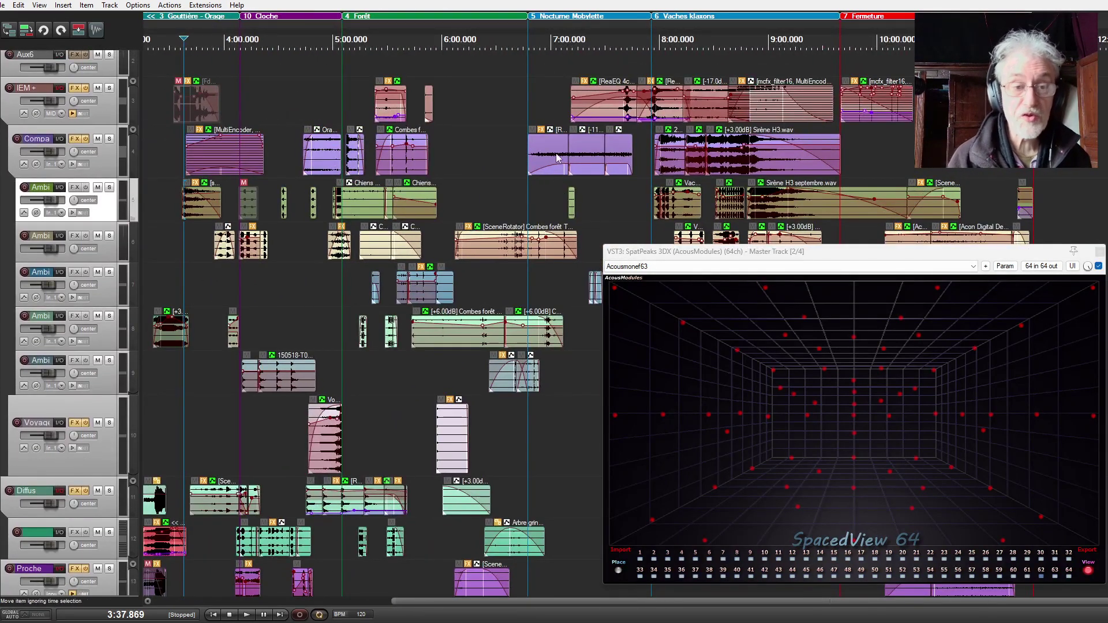
{"action": "scroll", "coordinate": [490, 242], "scroll_direction": "left", "scroll_amount": 5}
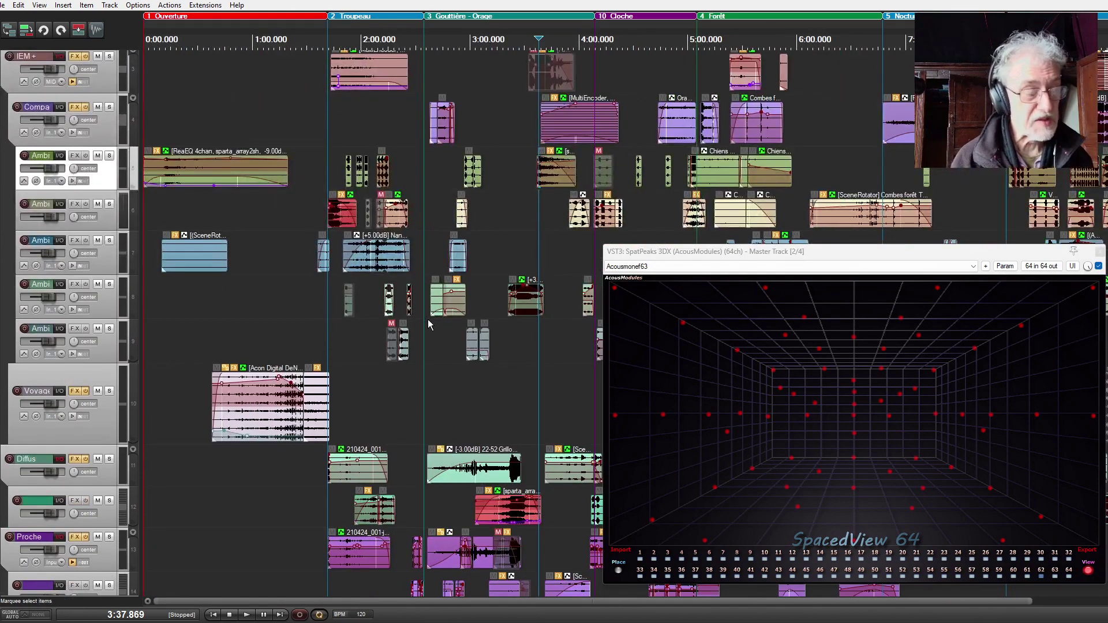
{"action": "scroll", "coordinate": [428, 324], "scroll_direction": "down", "scroll_amount": 3}
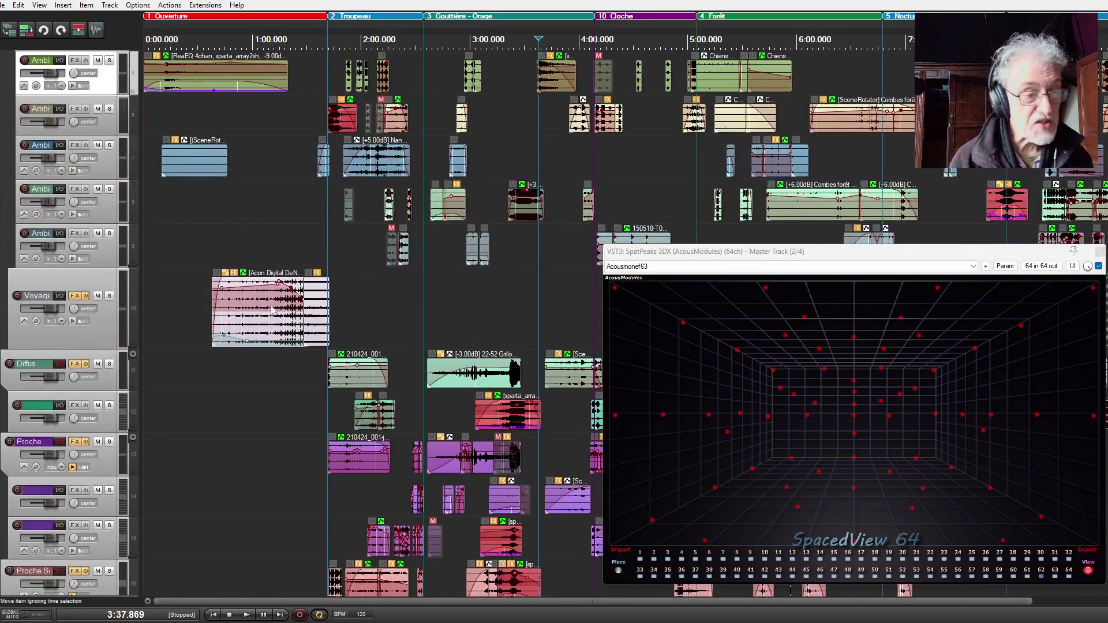
{"action": "scroll", "coordinate": [260, 300], "scroll_direction": "down", "scroll_amount": 5}
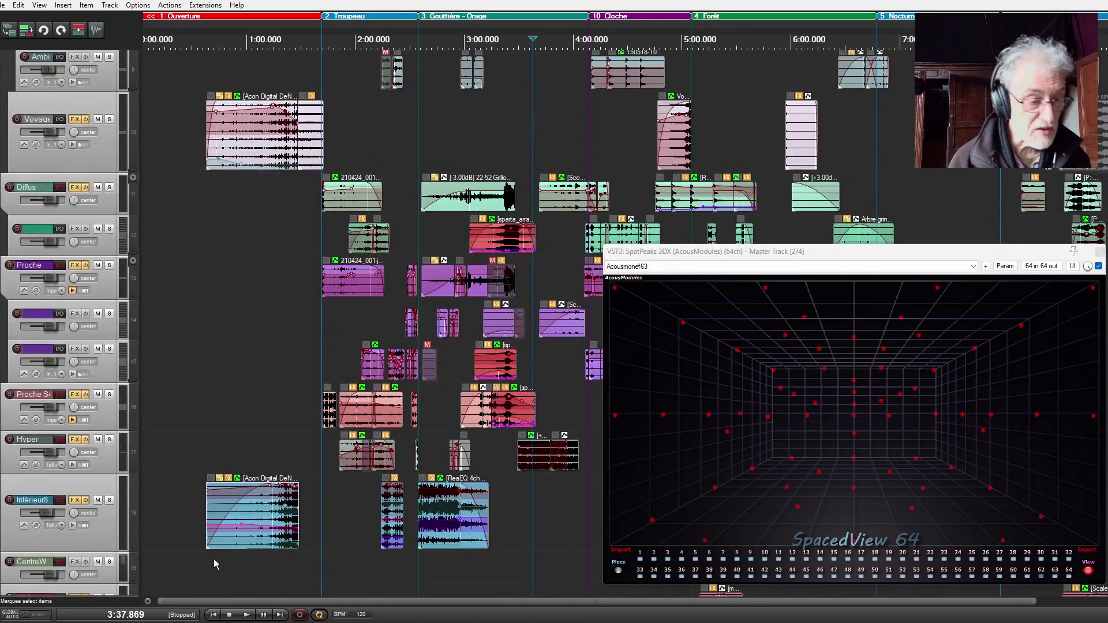
{"action": "left_click_drag", "start_coordinate": [532, 525], "coordinate": [448, 252]}
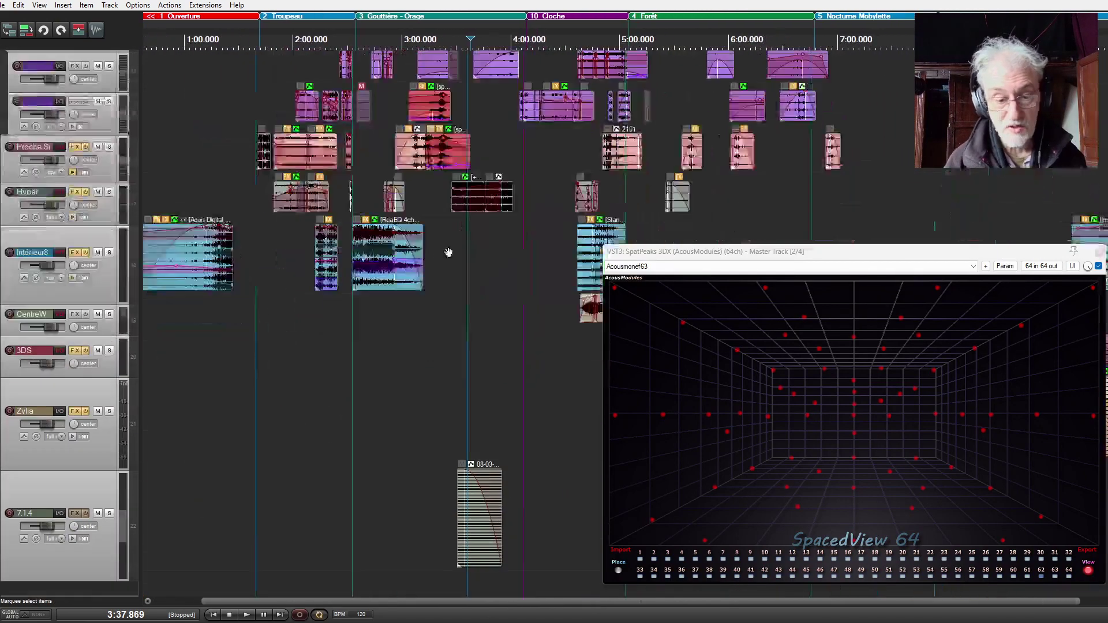
{"action": "scroll", "coordinate": [448, 252], "scroll_direction": "right", "scroll_amount": 7}
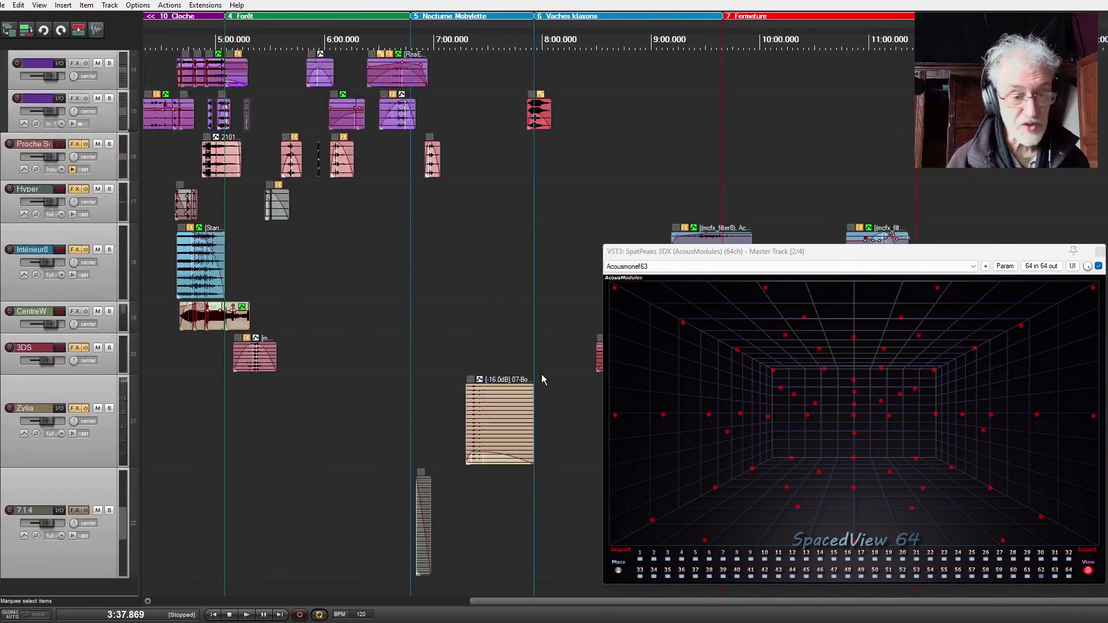
{"action": "scroll", "coordinate": [390, 354], "scroll_direction": "up", "scroll_amount": 6}
{"action": "scroll", "coordinate": [391, 353], "scroll_direction": "left", "scroll_amount": 8}
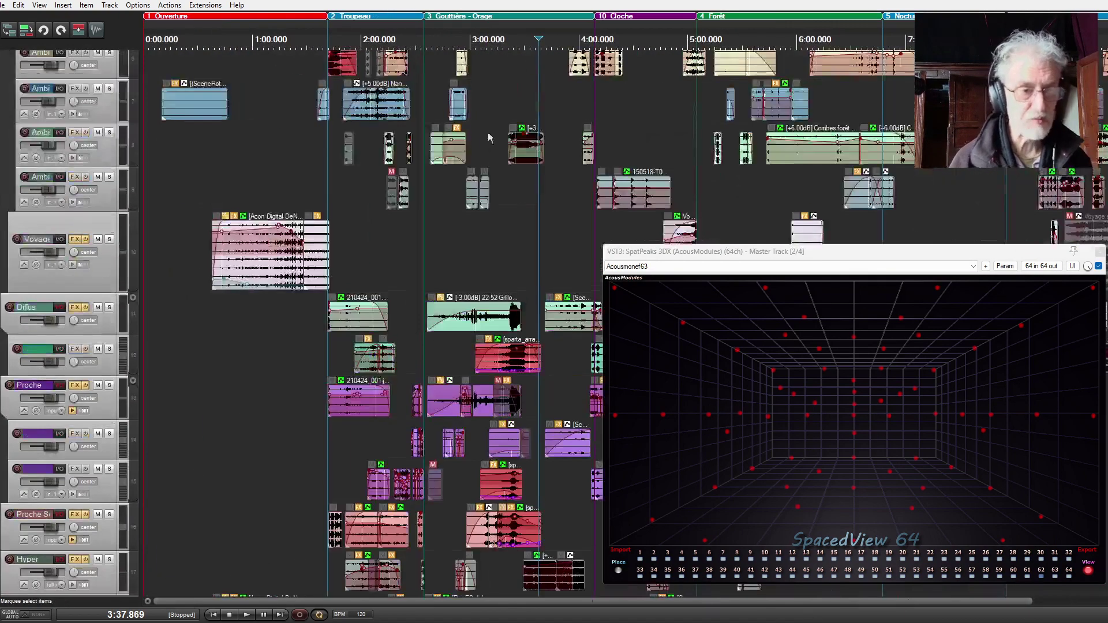
{"action": "scroll", "coordinate": [488, 137], "scroll_direction": "up", "scroll_amount": 4}
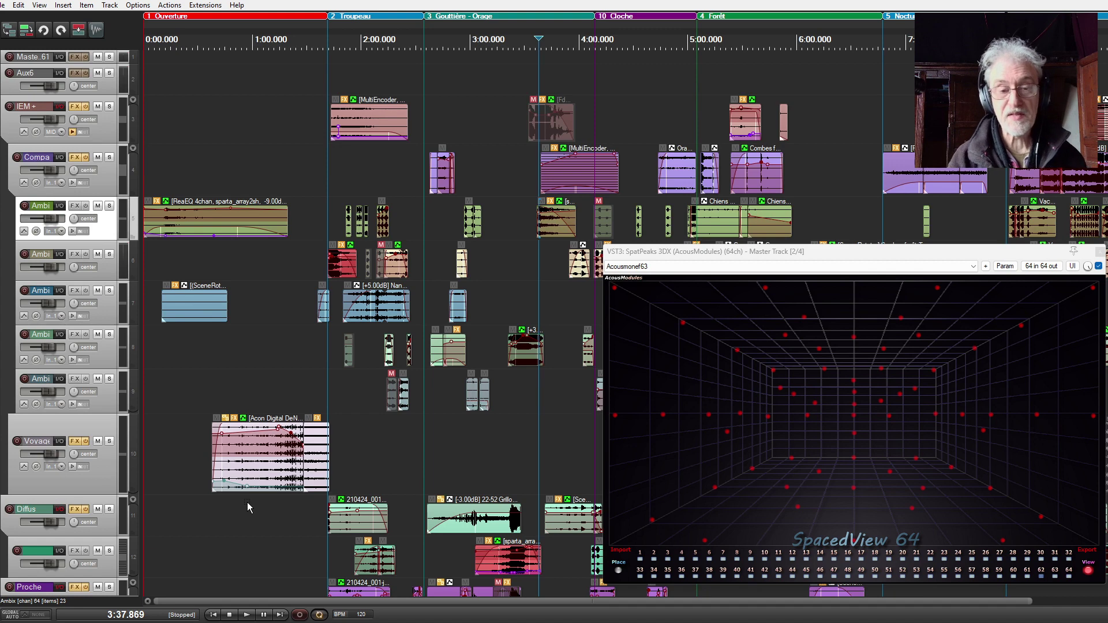
{"action": "left_click", "coordinate": [799, 402]}
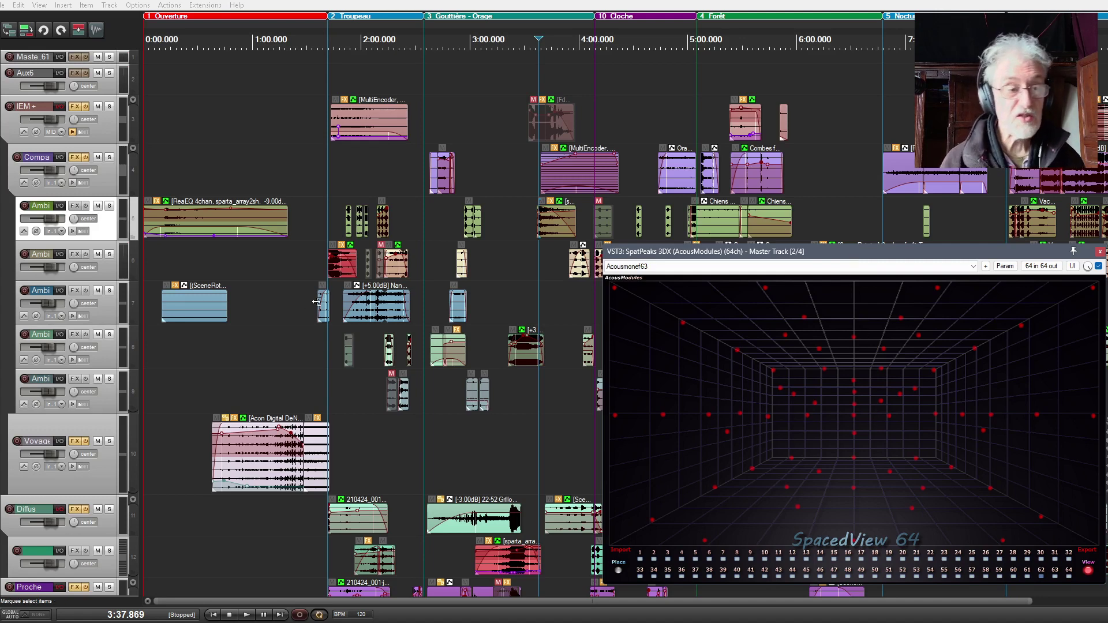
{"action": "mouse_move", "coordinate": [200, 212]}
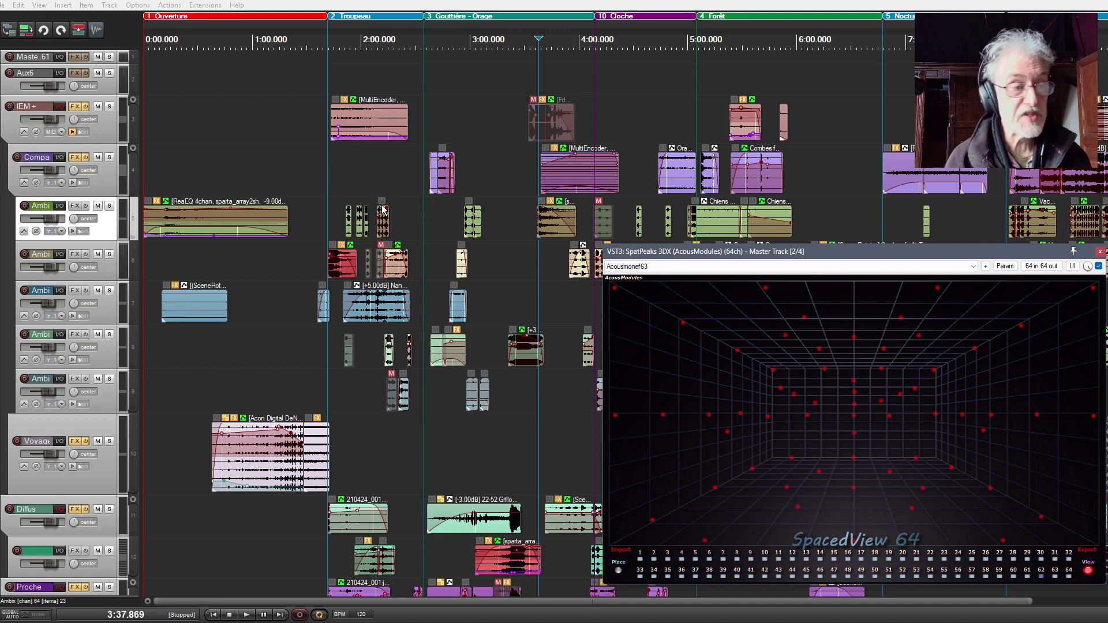
{"action": "left_click", "coordinate": [112, 231]}
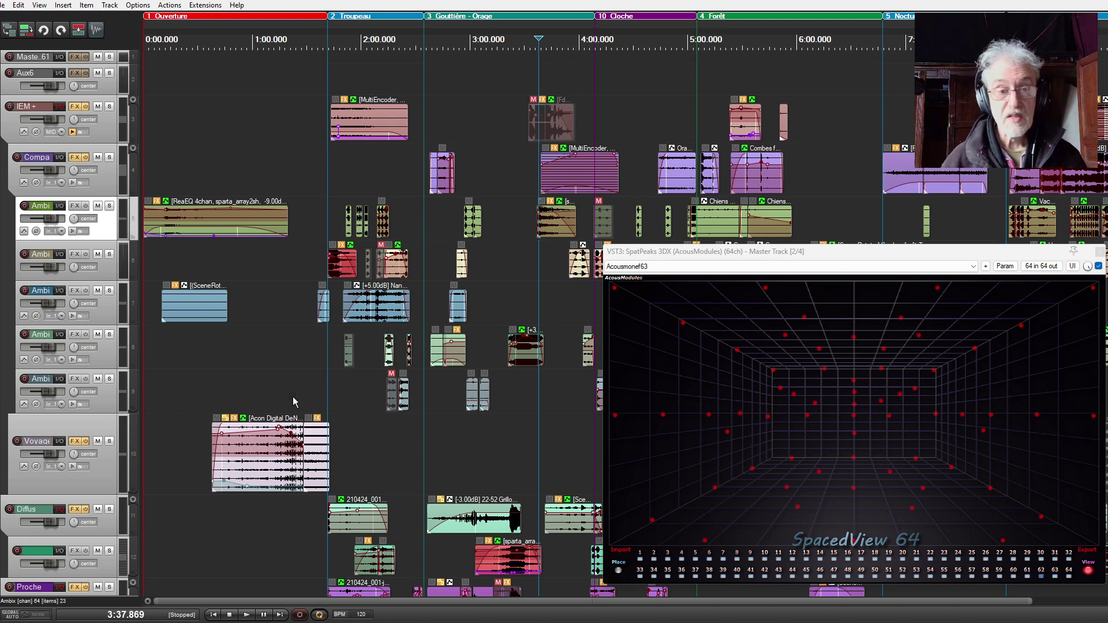
Examine how the items are spread over the Ambi, Voyage, Diffus, Proche, Hyper and Intérieur tracks.
{"action": "scroll", "coordinate": [373, 453], "scroll_direction": "down", "scroll_amount": 5}
{"action": "scroll", "coordinate": [373, 452], "scroll_direction": "right", "scroll_amount": 5}
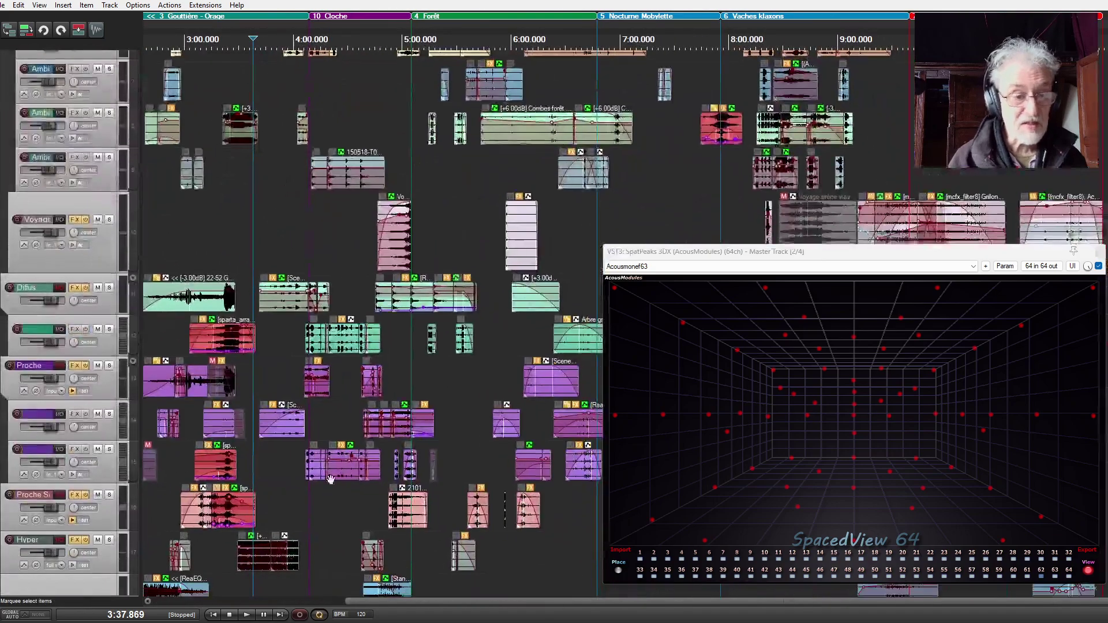
{"action": "scroll", "coordinate": [330, 479], "scroll_direction": "up", "scroll_amount": 5}
{"action": "scroll", "coordinate": [330, 479], "scroll_direction": "left", "scroll_amount": 5}
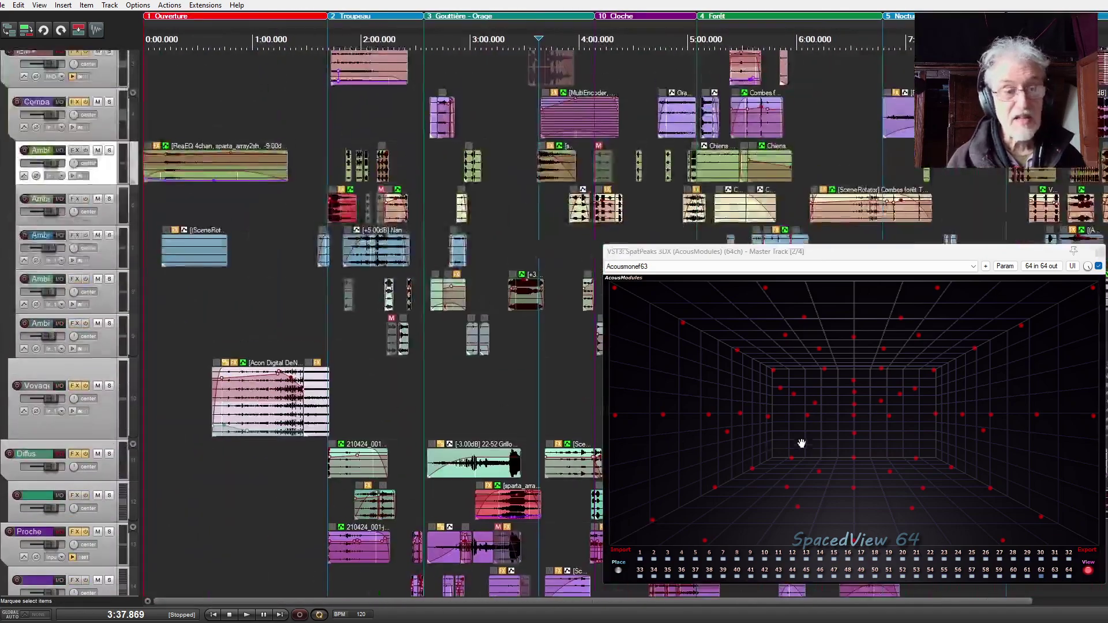
{"action": "scroll", "coordinate": [398, 315], "scroll_direction": "down", "scroll_amount": 5}
{"action": "scroll", "coordinate": [398, 315], "scroll_direction": "right", "scroll_amount": 5}
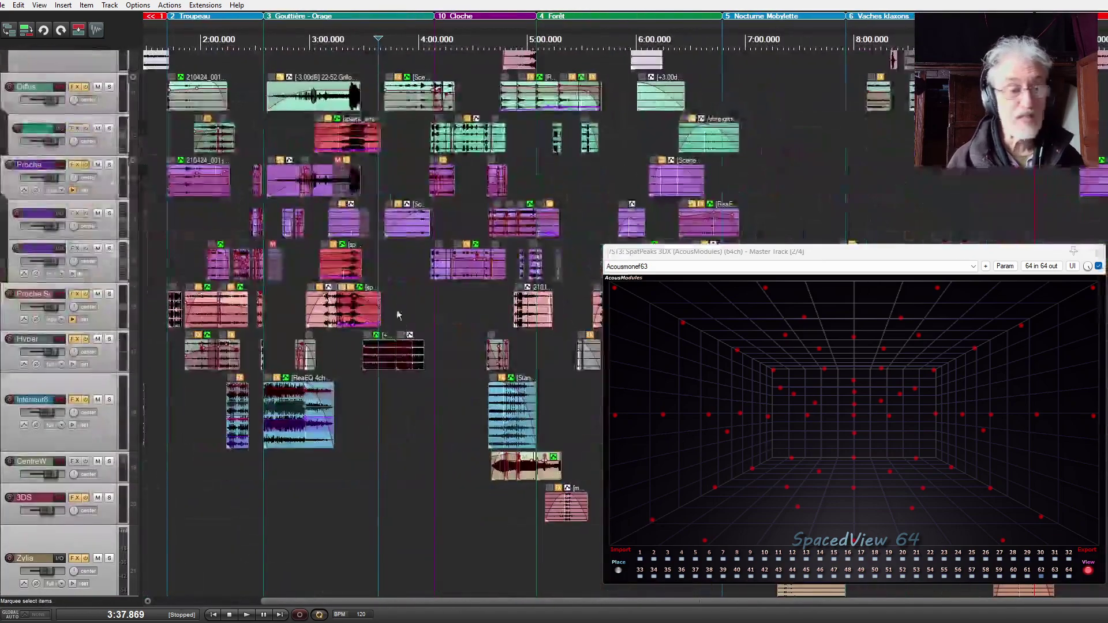
{"action": "scroll", "coordinate": [399, 315], "scroll_direction": "up", "scroll_amount": 5}
{"action": "scroll", "coordinate": [398, 315], "scroll_direction": "left", "scroll_amount": 5}
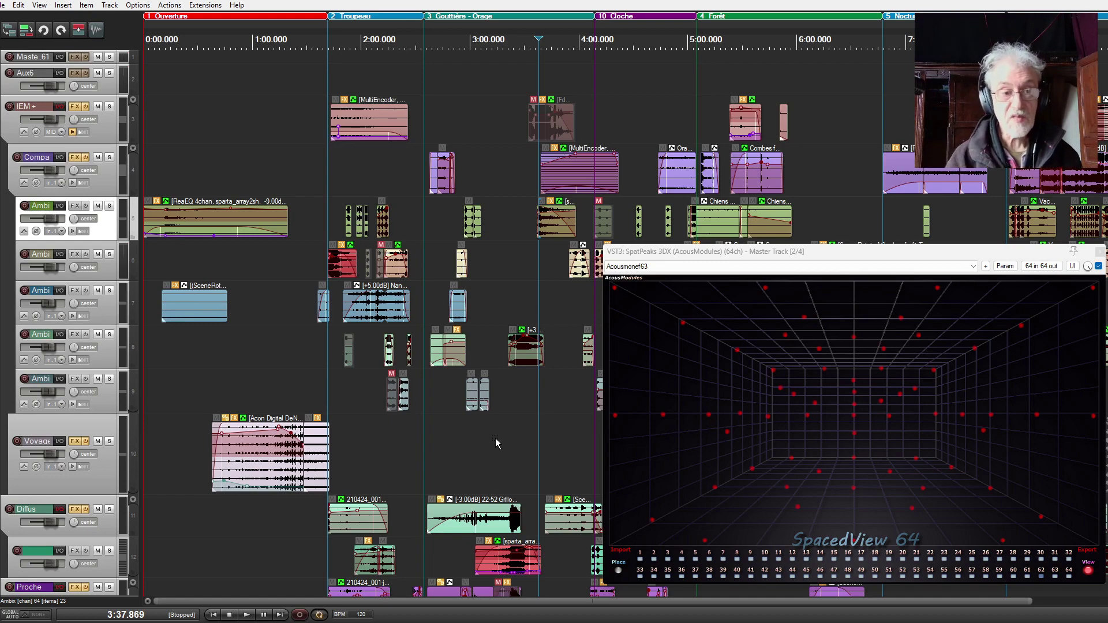
{"action": "left_click_drag", "start_coordinate": [496, 443], "coordinate": [531, 342]}
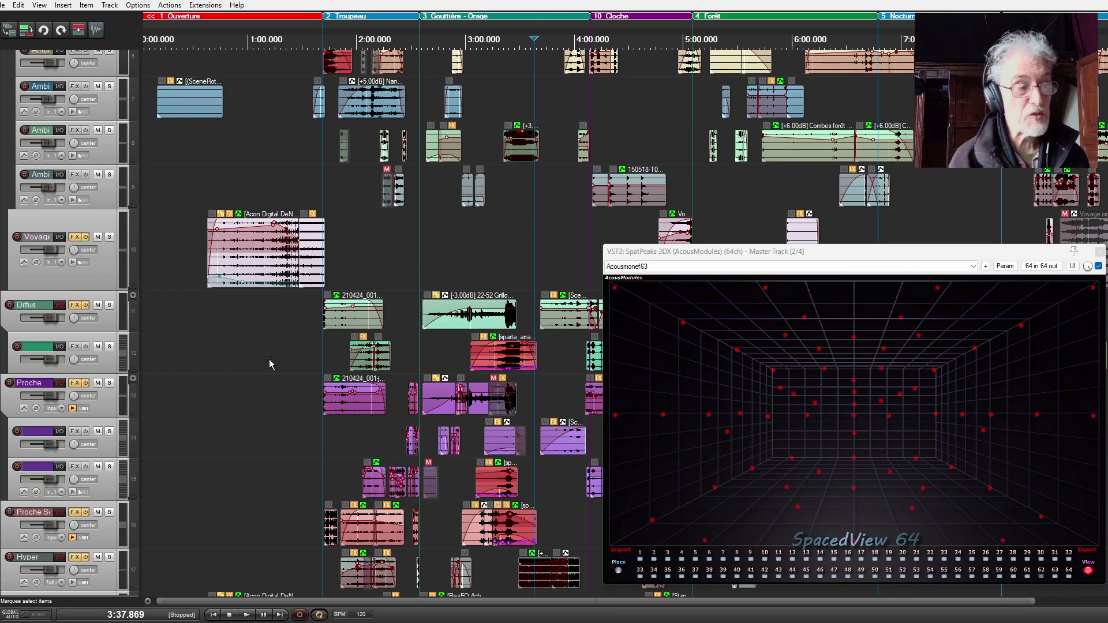
{"action": "scroll", "coordinate": [209, 461], "scroll_direction": "down", "scroll_amount": 4}
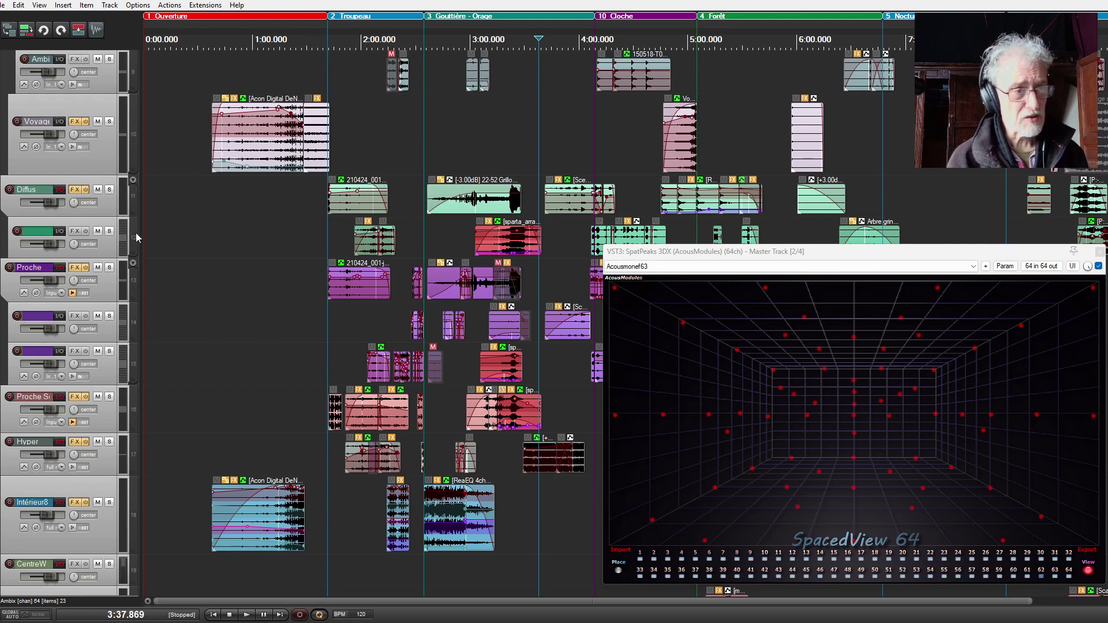
Check the COMPASS Upmixer settings in the Compass folder track's effects, and close the effects window.
{"action": "scroll", "coordinate": [138, 238], "scroll_direction": "up", "scroll_amount": 10}
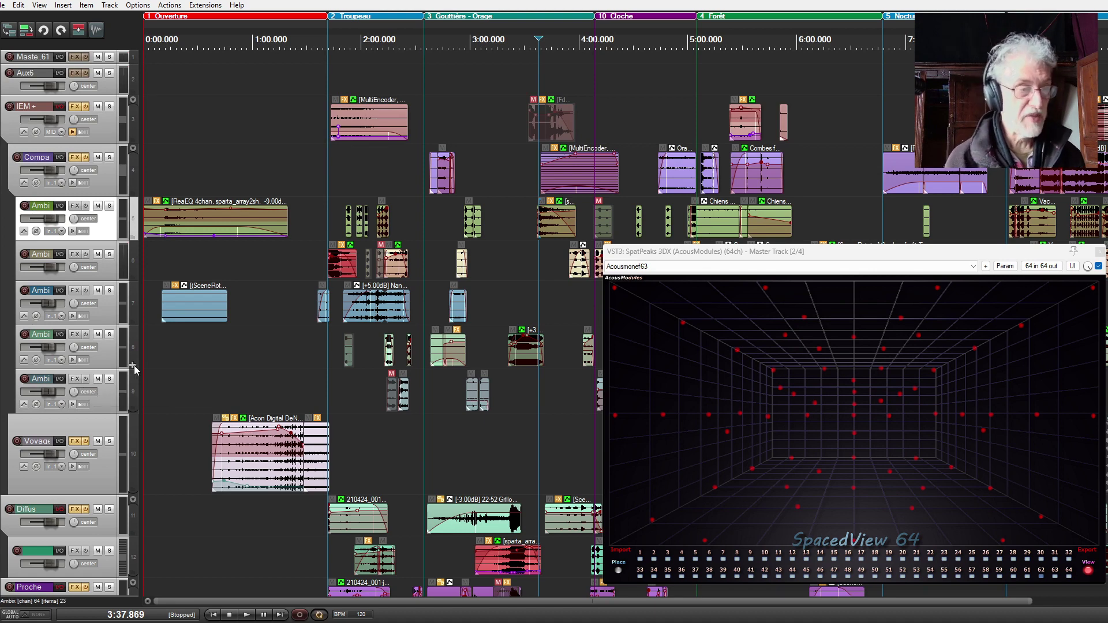
{"action": "left_click", "coordinate": [75, 158]}
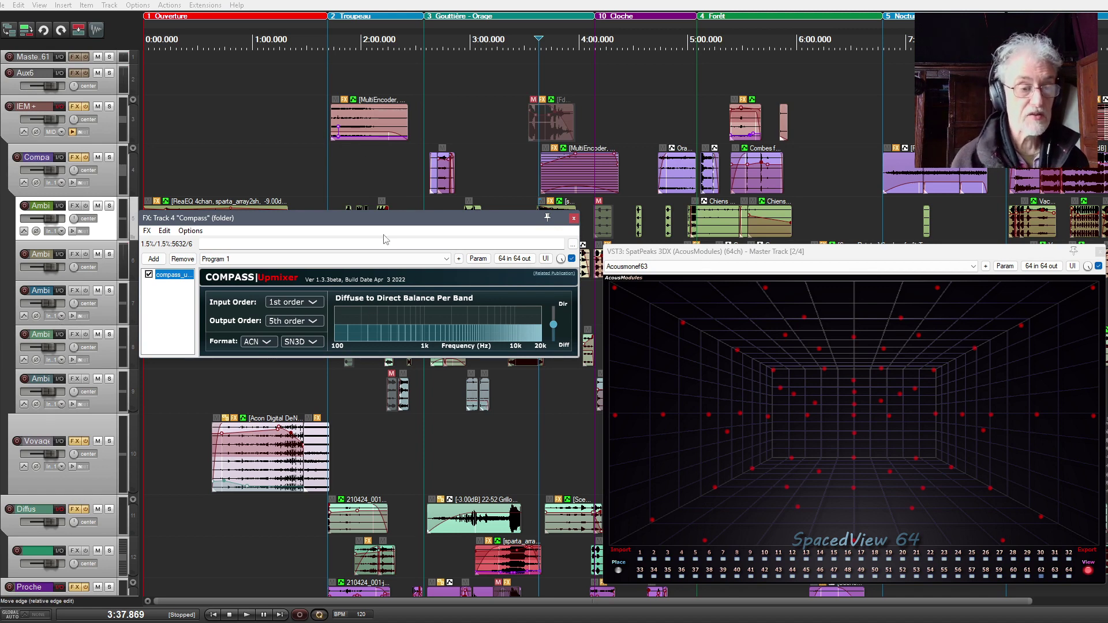
{"action": "left_click", "coordinate": [574, 218]}
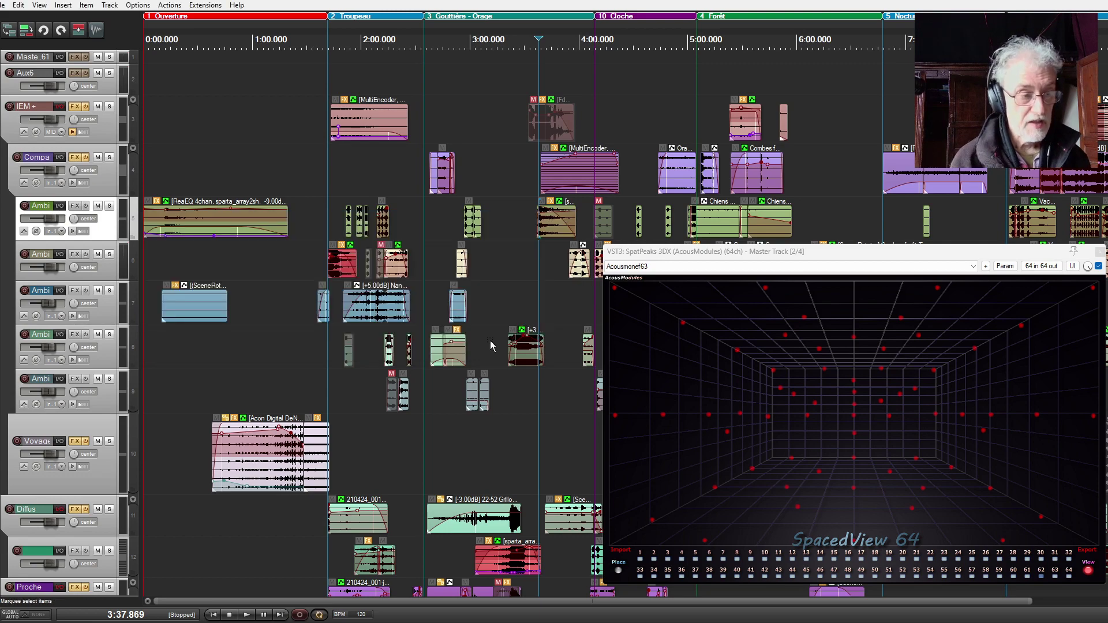
Inspect the Voyage track's effect chain, including the Spatial Mic Converter, and close the effects window.
{"action": "scroll", "coordinate": [166, 499], "scroll_direction": "down", "scroll_amount": 3}
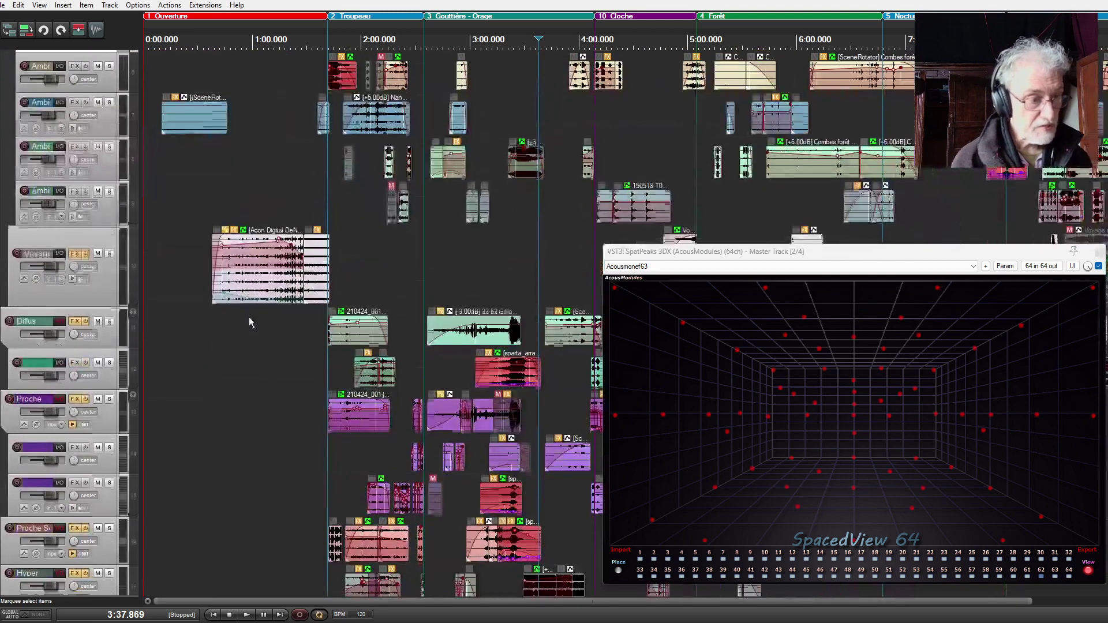
{"action": "left_click", "coordinate": [74, 252]}
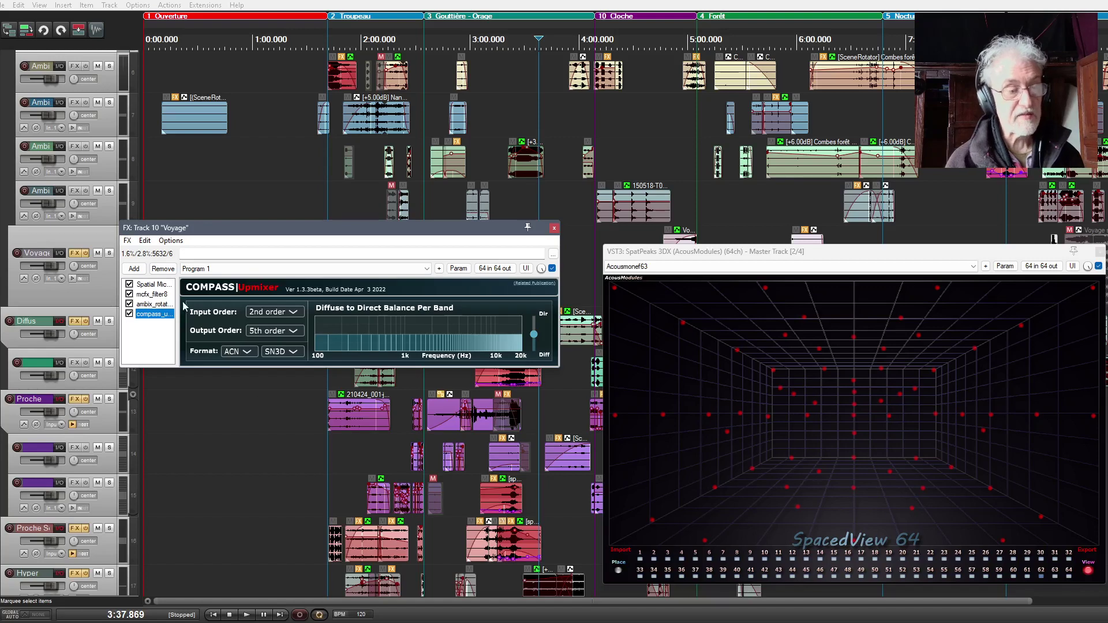
{"action": "left_click", "coordinate": [154, 284]}
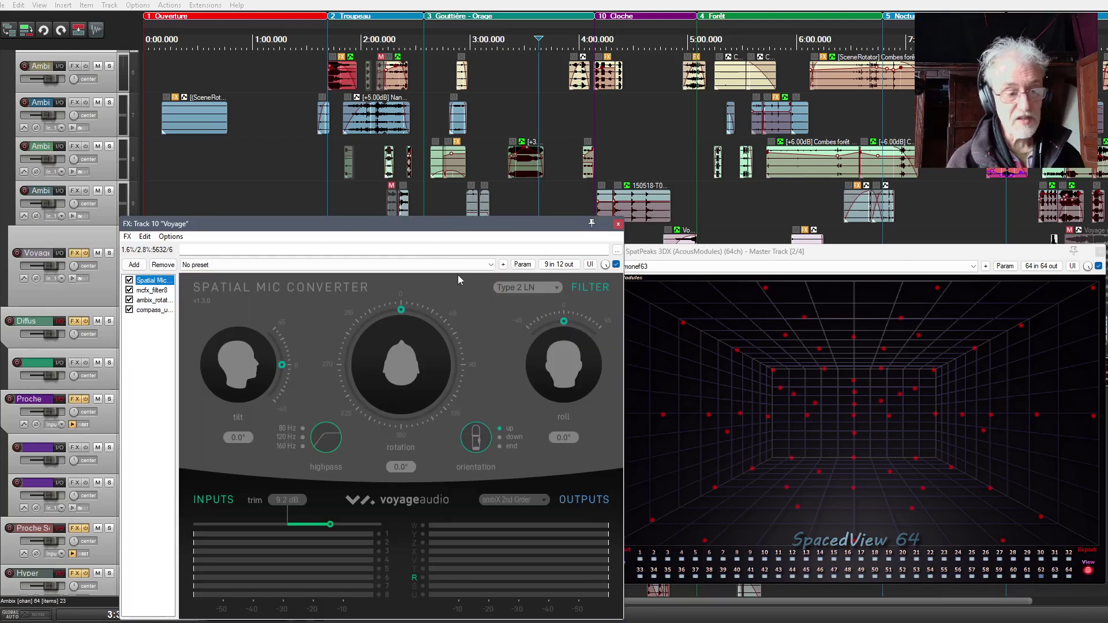
{"action": "left_click_drag", "start_coordinate": [437, 234], "coordinate": [408, 129]}
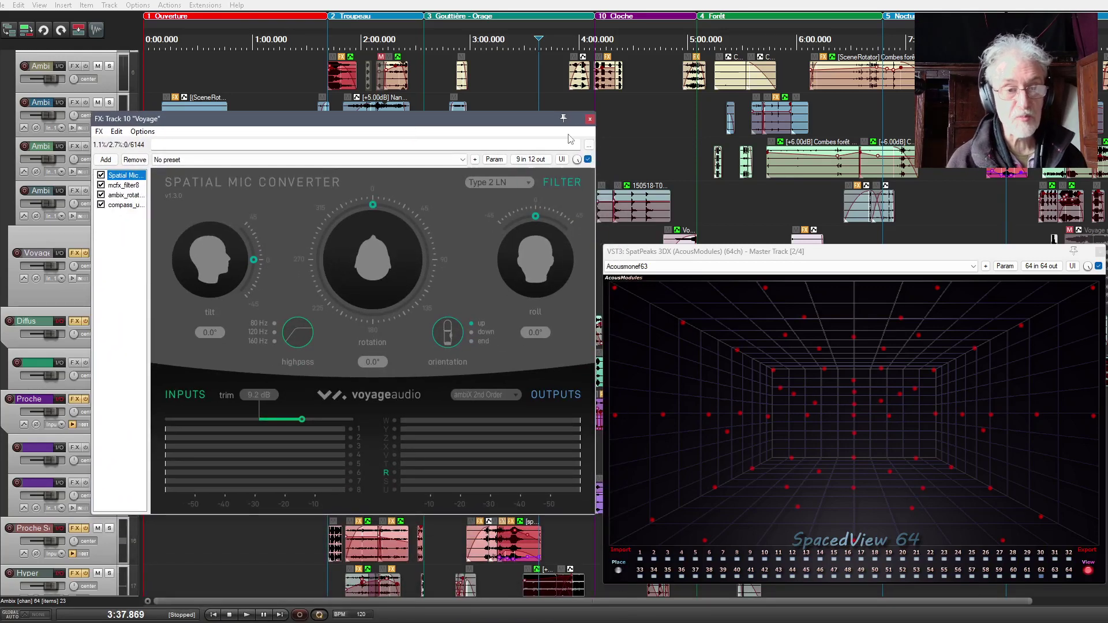
{"action": "left_click", "coordinate": [589, 119]}
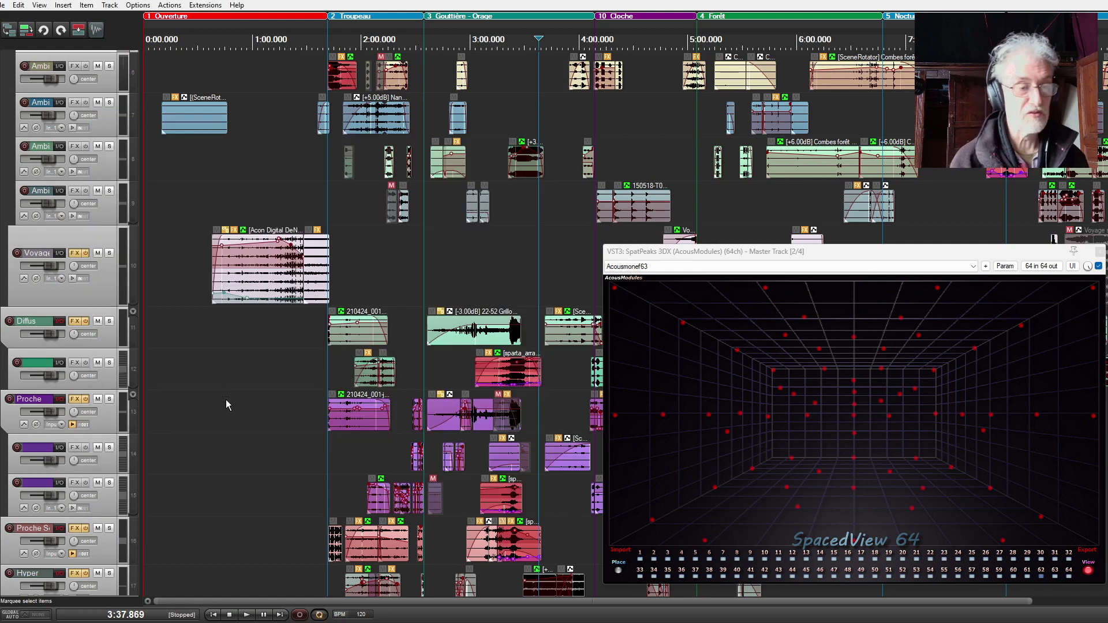
Examine the COMPASS Decoder's decoding and balance settings on the Diffus folder track, and close its effects window.
{"action": "scroll", "coordinate": [212, 448], "scroll_direction": "down", "scroll_amount": 3}
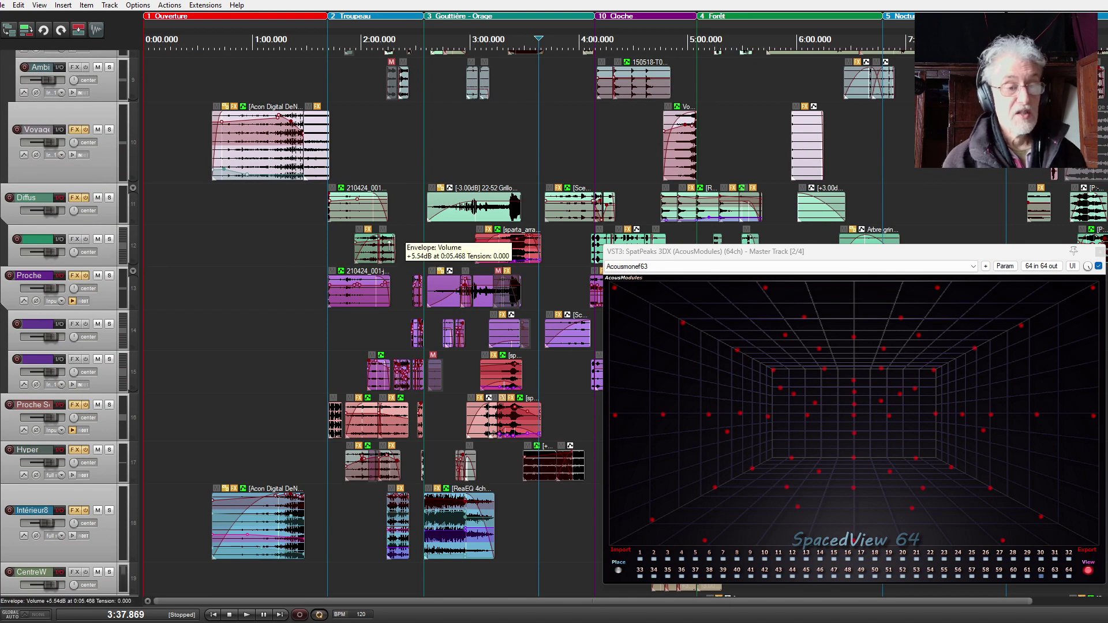
{"action": "scroll", "coordinate": [517, 358], "scroll_direction": "right", "scroll_amount": 5}
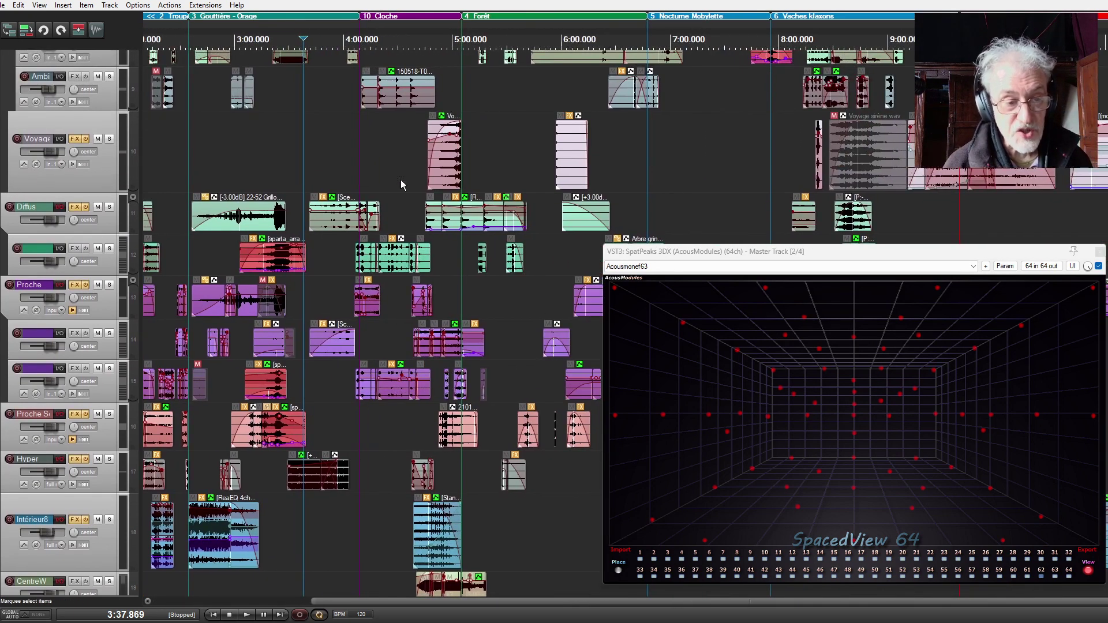
{"action": "scroll", "coordinate": [233, 395], "scroll_direction": "left", "scroll_amount": 5}
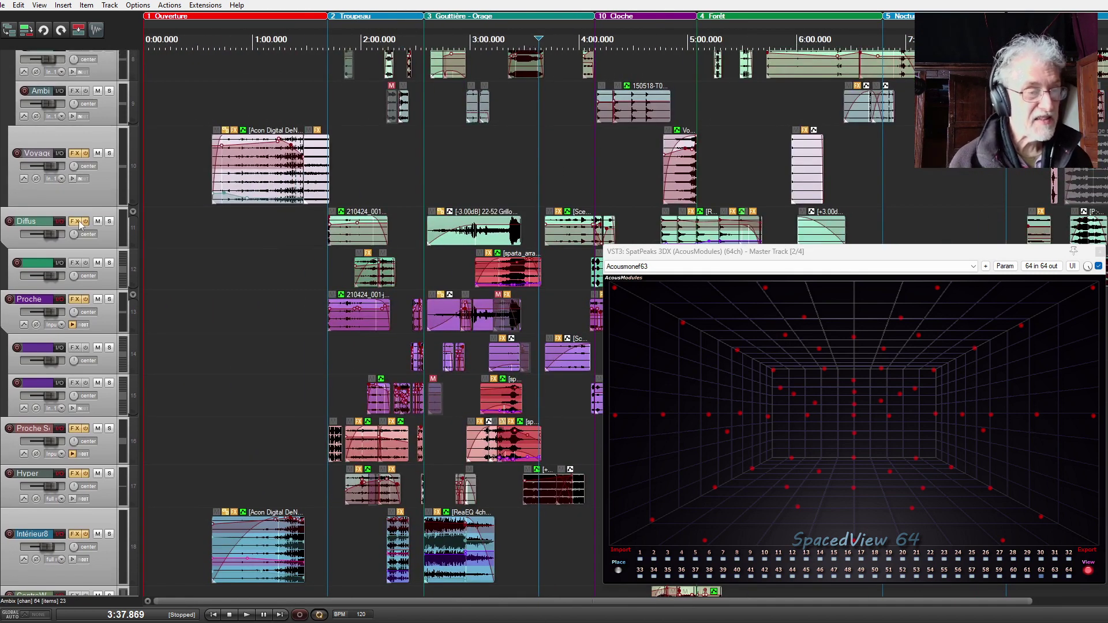
{"action": "left_click", "coordinate": [77, 224]}
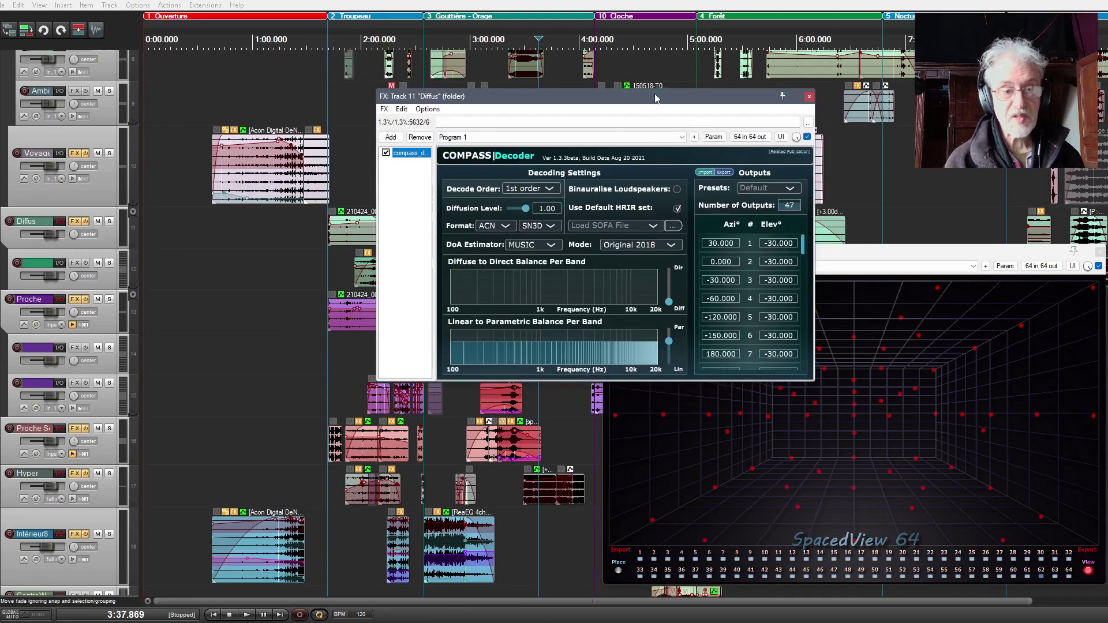
{"action": "left_click_drag", "start_coordinate": [656, 97], "coordinate": [420, 89]}
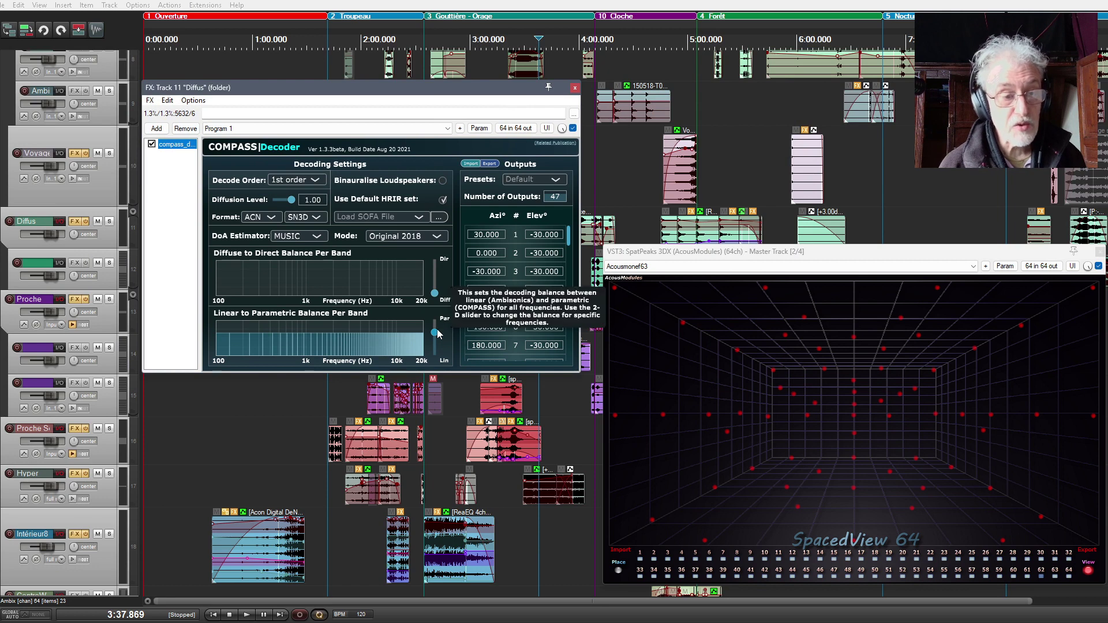
{"action": "mouse_move", "coordinate": [434, 293]}
{"action": "left_mouse_down"}
{"action": "mouse_move", "coordinate": [435, 271]}
{"action": "mouse_move", "coordinate": [433, 301]}
{"action": "left_mouse_up"}
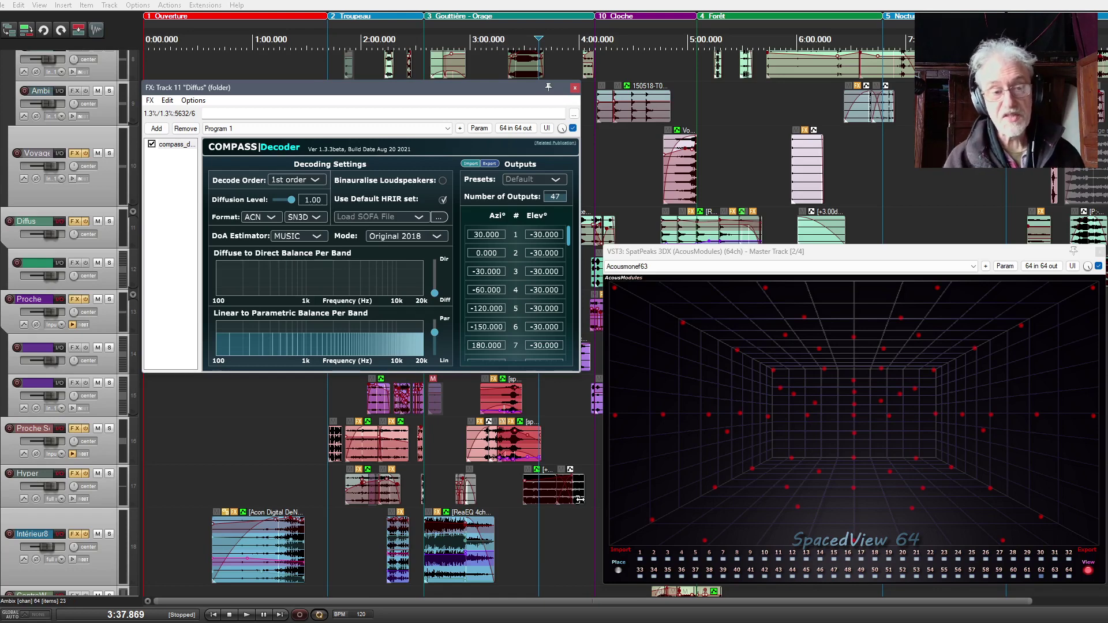
{"action": "left_click", "coordinate": [575, 88]}
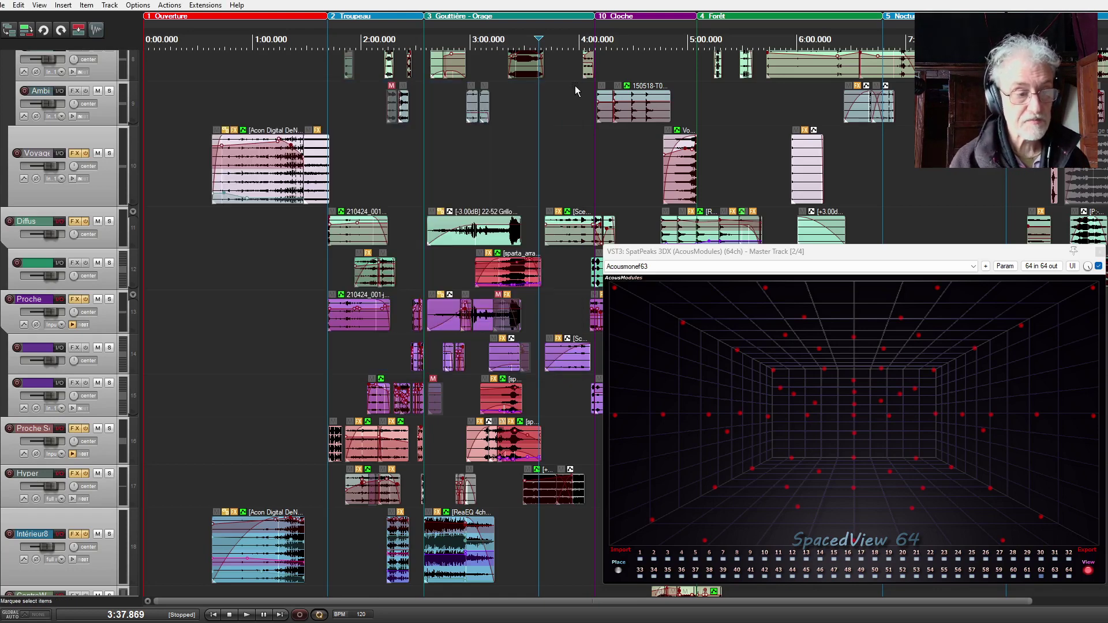
Open the Proche folder track's effects and examine the COMPASS Decoder's decoding, balance and output settings.
{"action": "left_click", "coordinate": [75, 298]}
{"action": "left_click", "coordinate": [563, 146]}
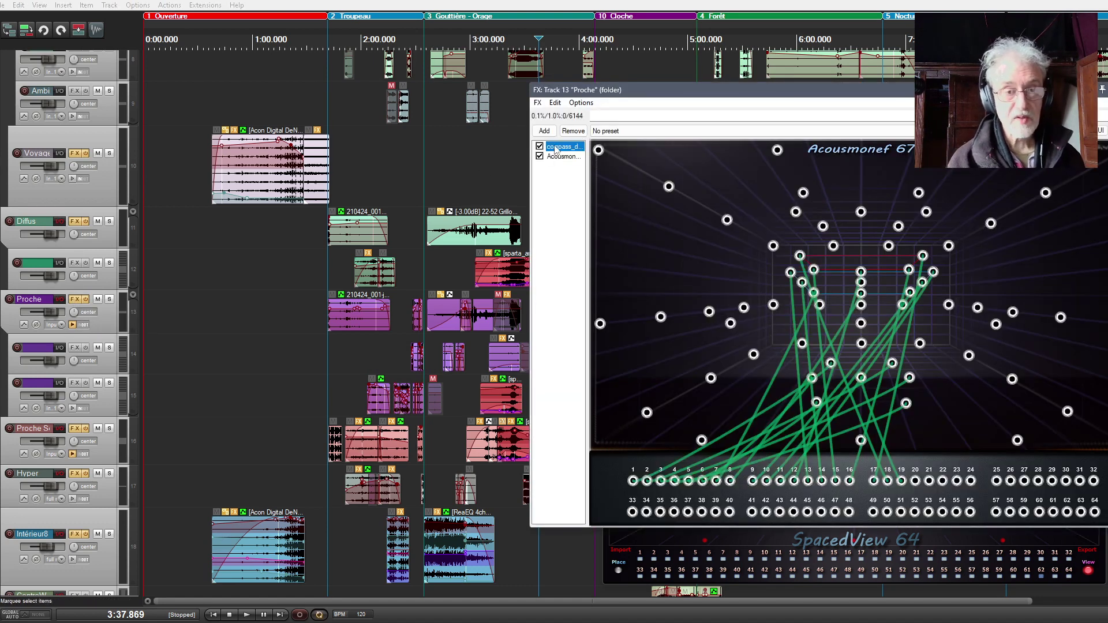
{"action": "left_click_drag", "start_coordinate": [773, 89], "coordinate": [329, 172]}
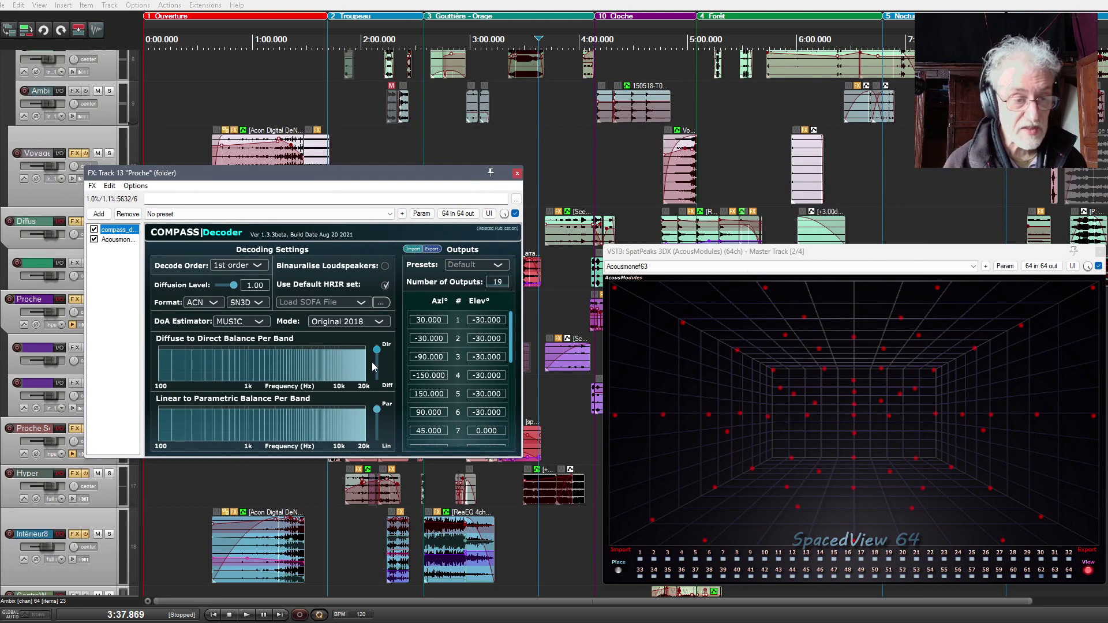
{"action": "mouse_move", "coordinate": [374, 366]}
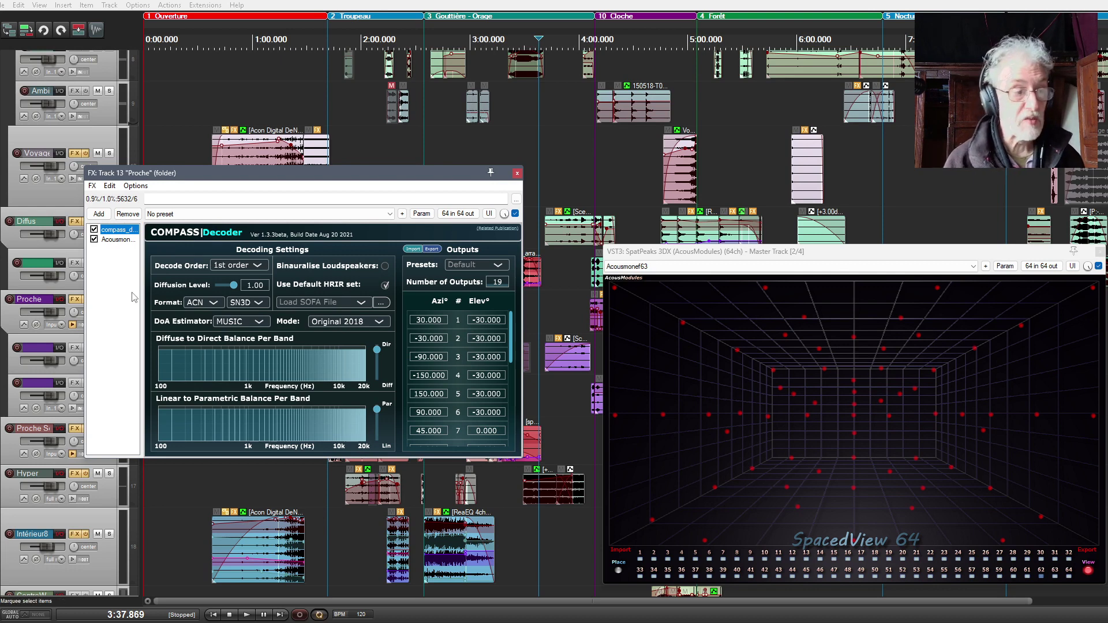
Inspect the Acousmonef 67 speaker routing on the Proche folder track against the decoder's output list, and close the effects window.
{"action": "left_click", "coordinate": [120, 239]}
{"action": "left_click_drag", "start_coordinate": [461, 173], "coordinate": [456, 65]}
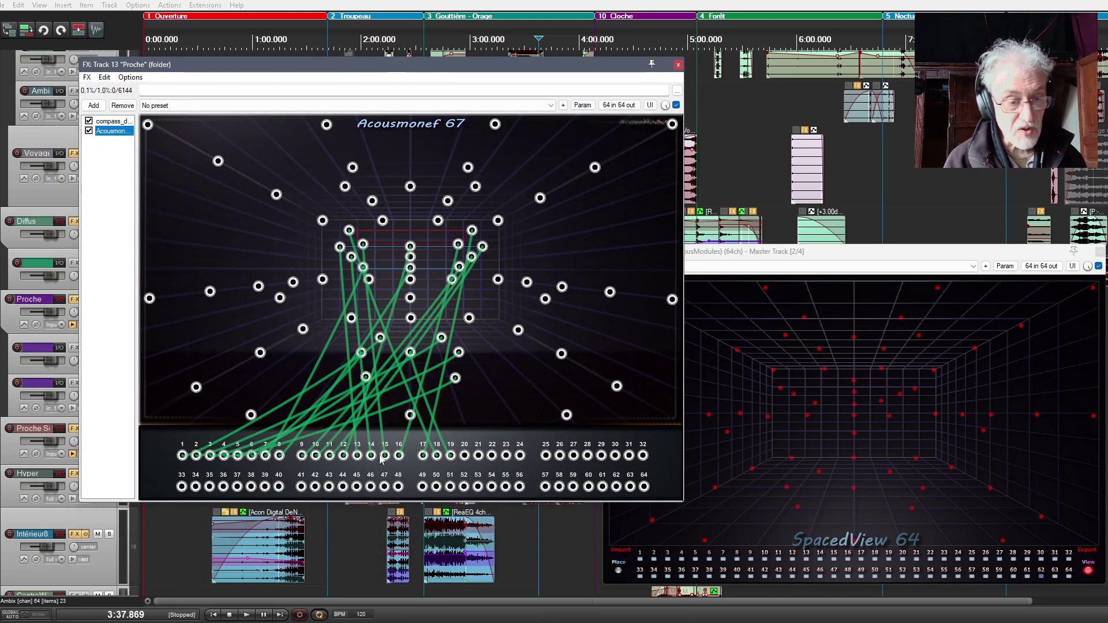
{"action": "left_click", "coordinate": [113, 121]}
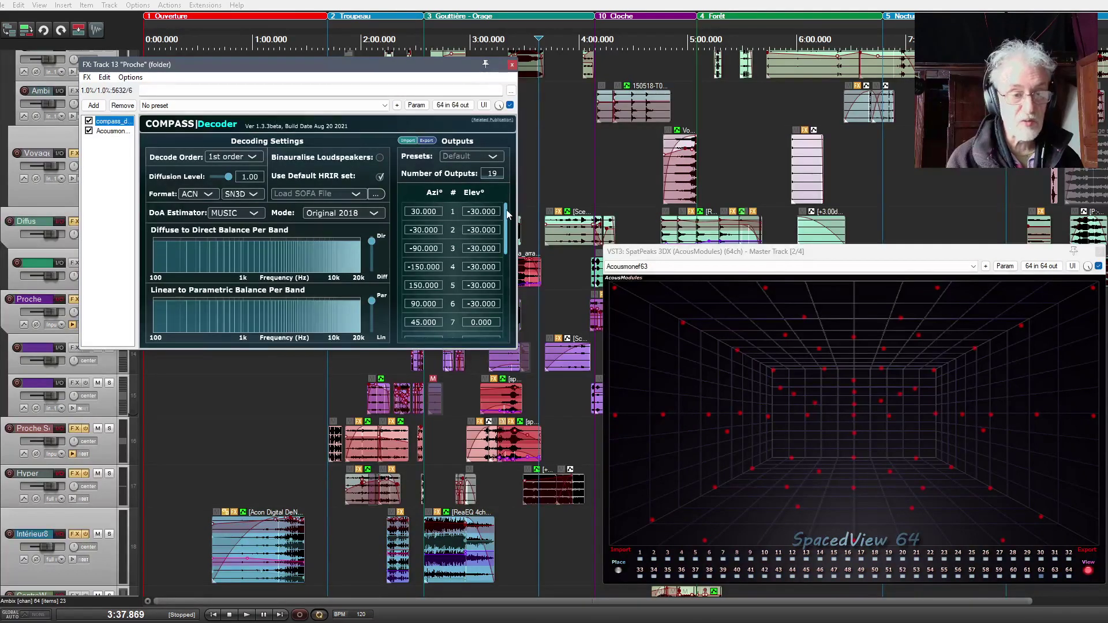
{"action": "mouse_move", "coordinate": [506, 214]}
{"action": "left_mouse_down"}
{"action": "mouse_move", "coordinate": [500, 282]}
{"action": "mouse_move", "coordinate": [499, 199]}
{"action": "left_mouse_up"}
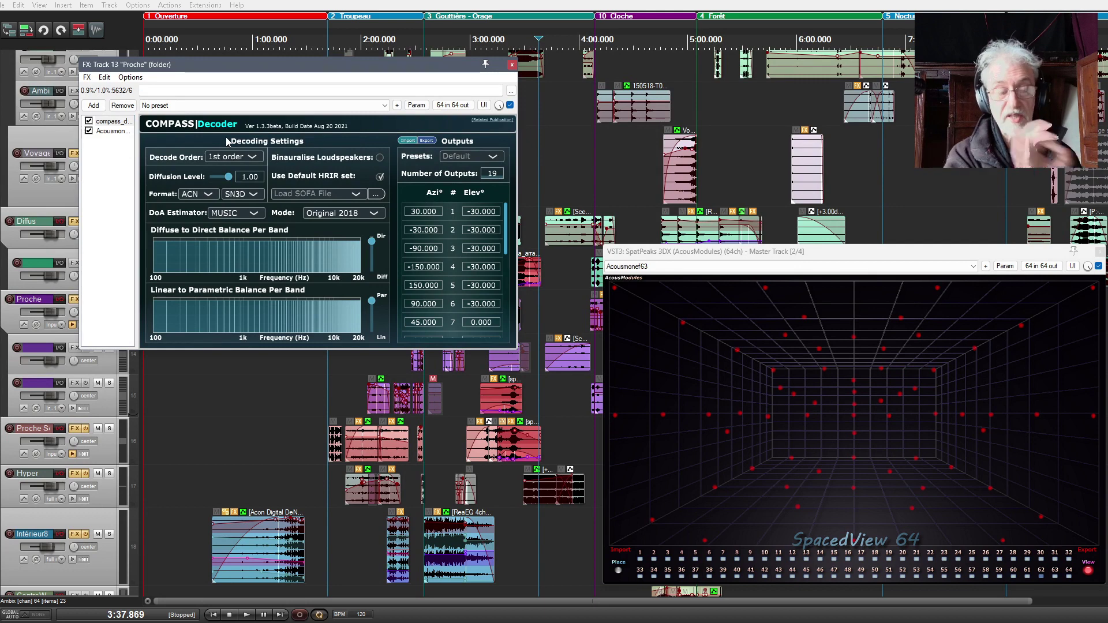
{"action": "left_click", "coordinate": [511, 64]}
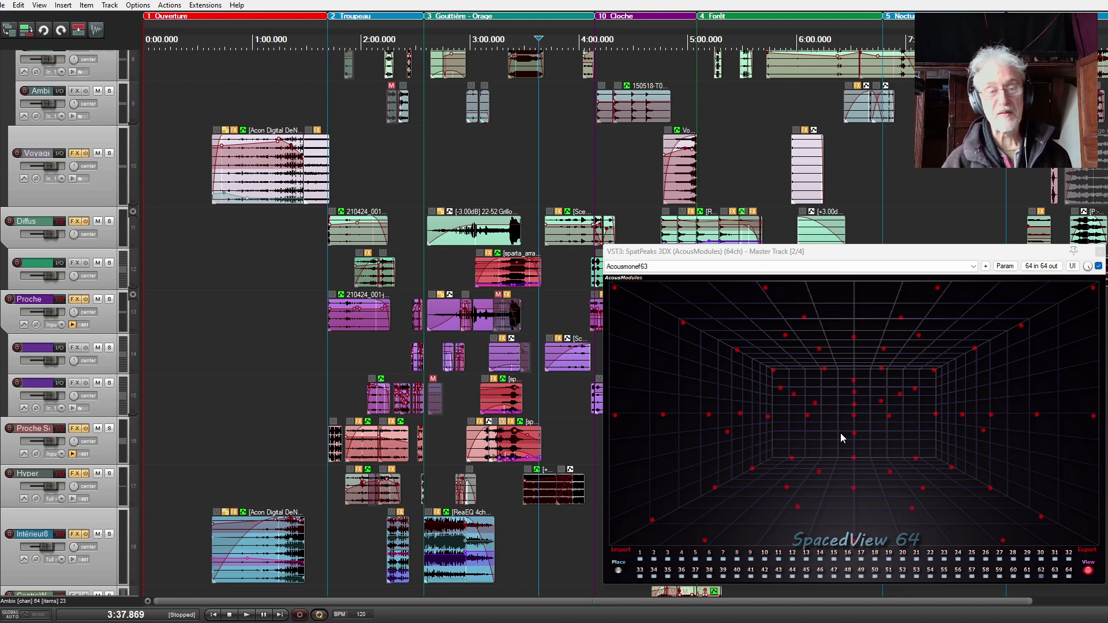
Review the COMPASS Decoder and ScaleMass 1664 effects on the Proche Sol track, and close its effects window.
{"action": "scroll", "coordinate": [110, 365], "scroll_direction": "down", "scroll_amount": 3}
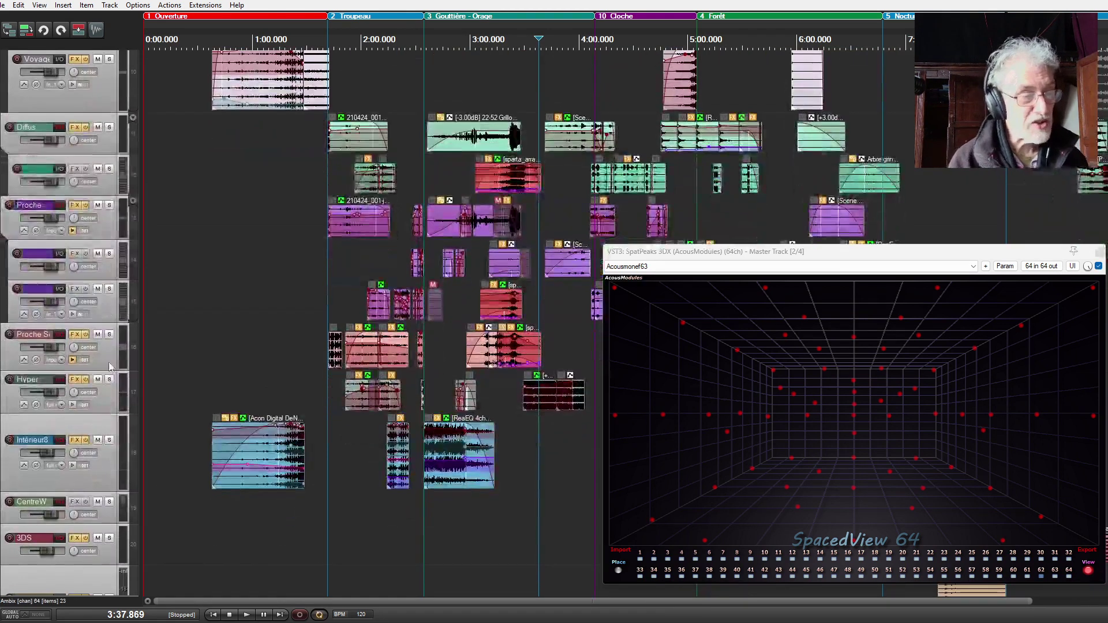
{"action": "left_click", "coordinate": [74, 334]}
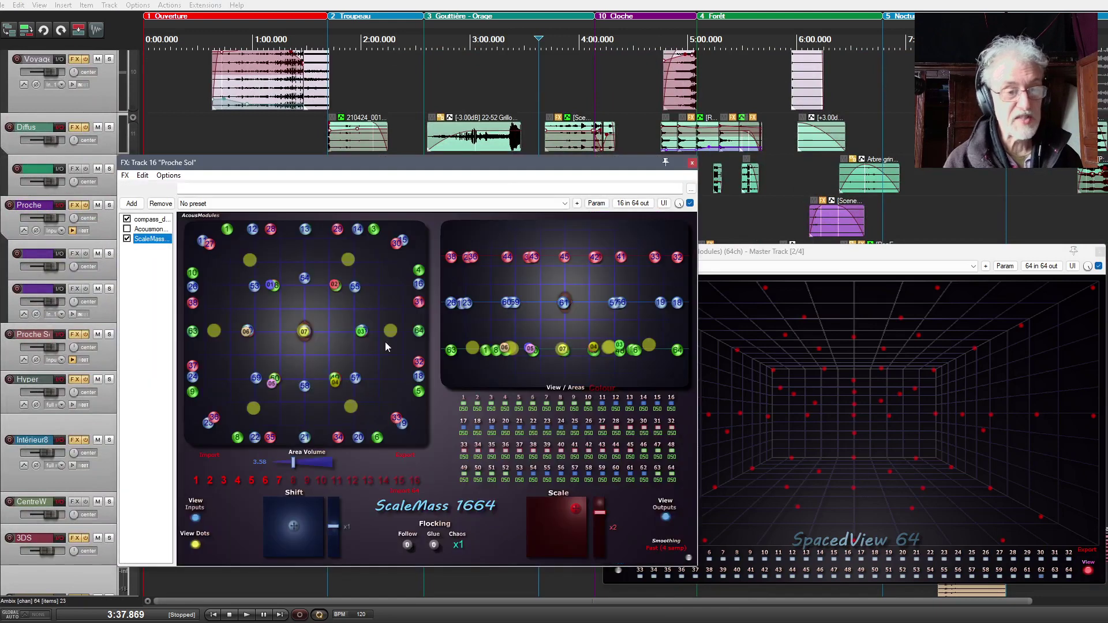
{"action": "left_click", "coordinate": [151, 219]}
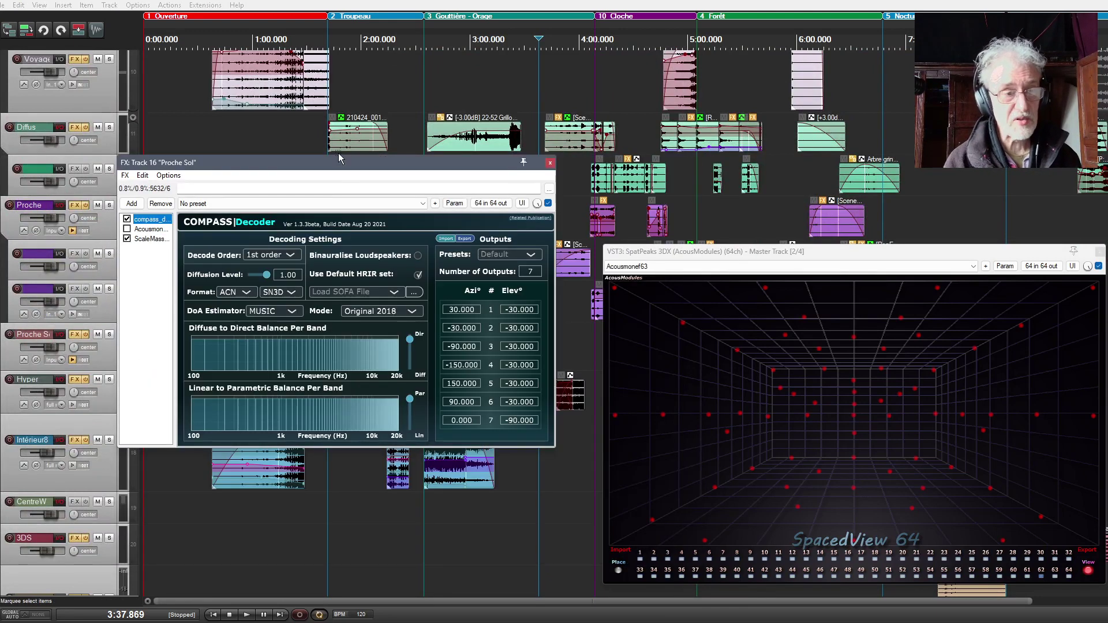
{"action": "left_click_drag", "start_coordinate": [338, 164], "coordinate": [341, 130]}
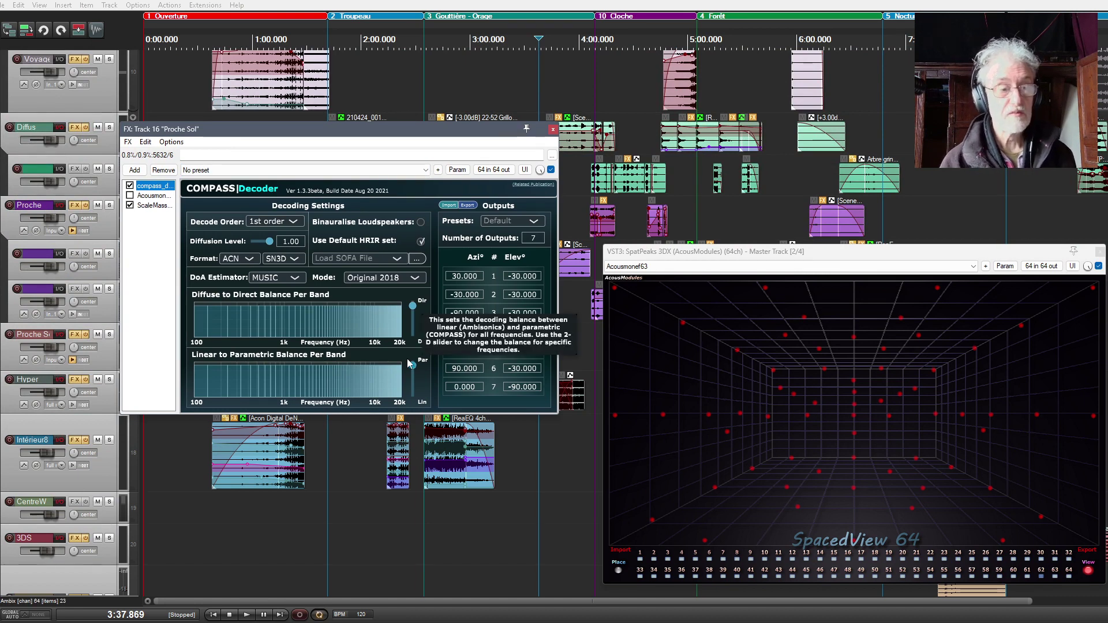
{"action": "left_click", "coordinate": [162, 206]}
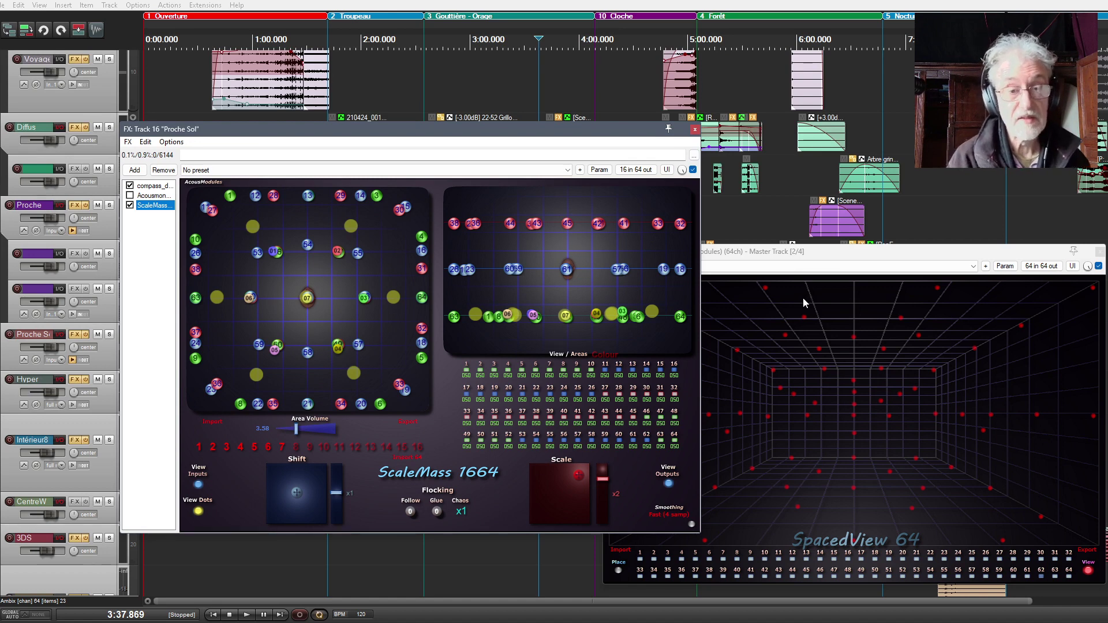
{"action": "left_click", "coordinate": [694, 130]}
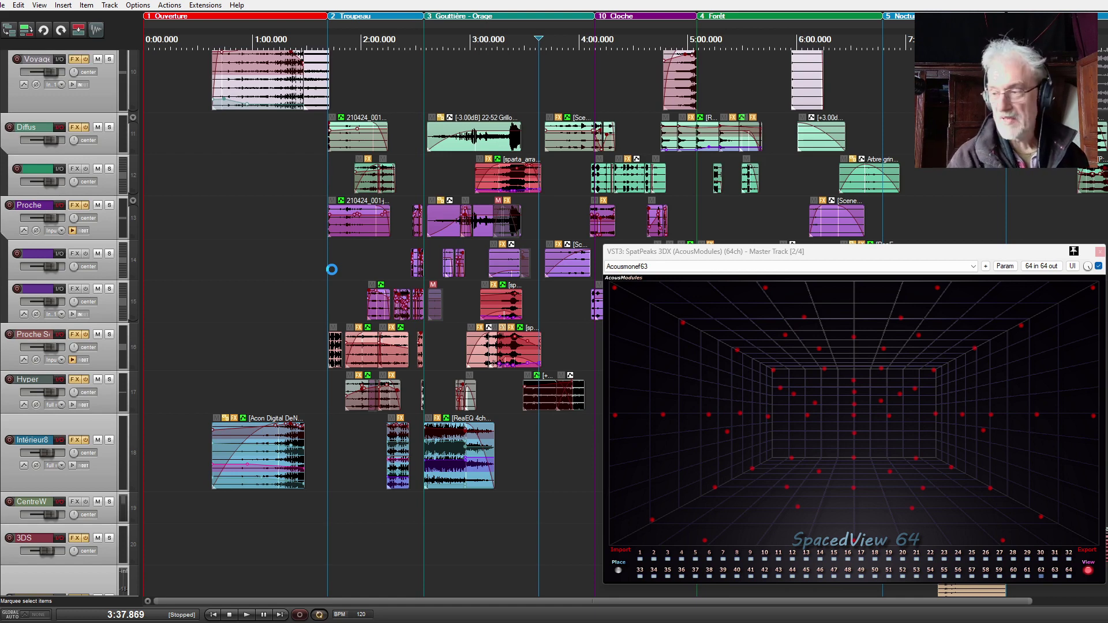
Solo the Proche Sol track, play it twice from about 1:43 while watching the speaker levels, and remove the solo.
{"action": "left_click", "coordinate": [331, 269]}
{"action": "scroll", "coordinate": [332, 269], "scroll_direction": "up", "scroll_amount": 4}
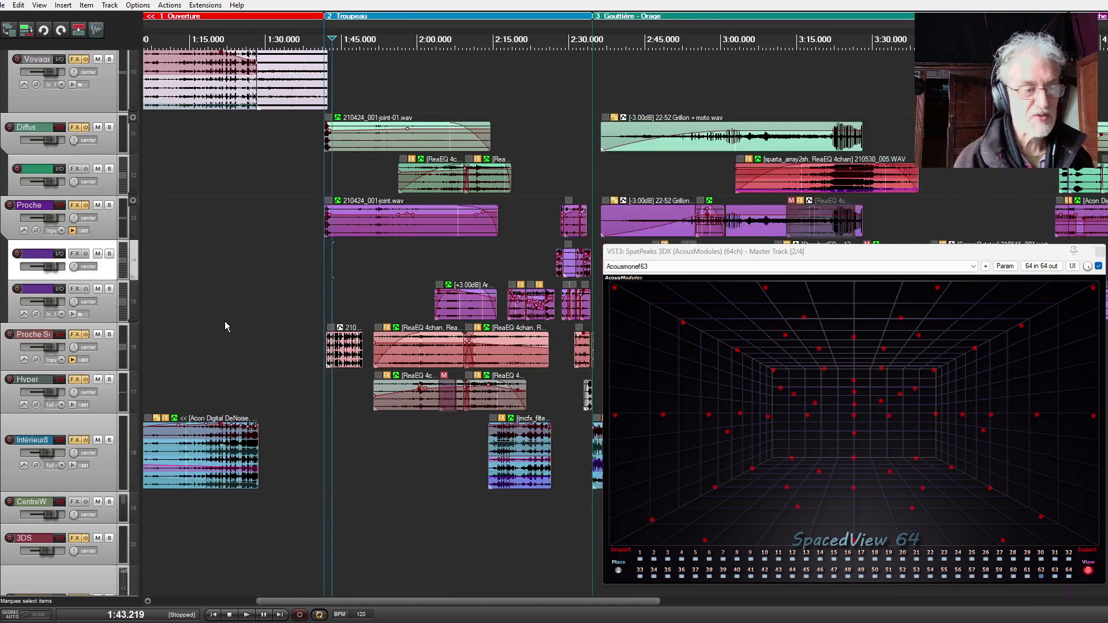
{"action": "left_click", "coordinate": [109, 335]}
{"action": "key", "text": "space"}
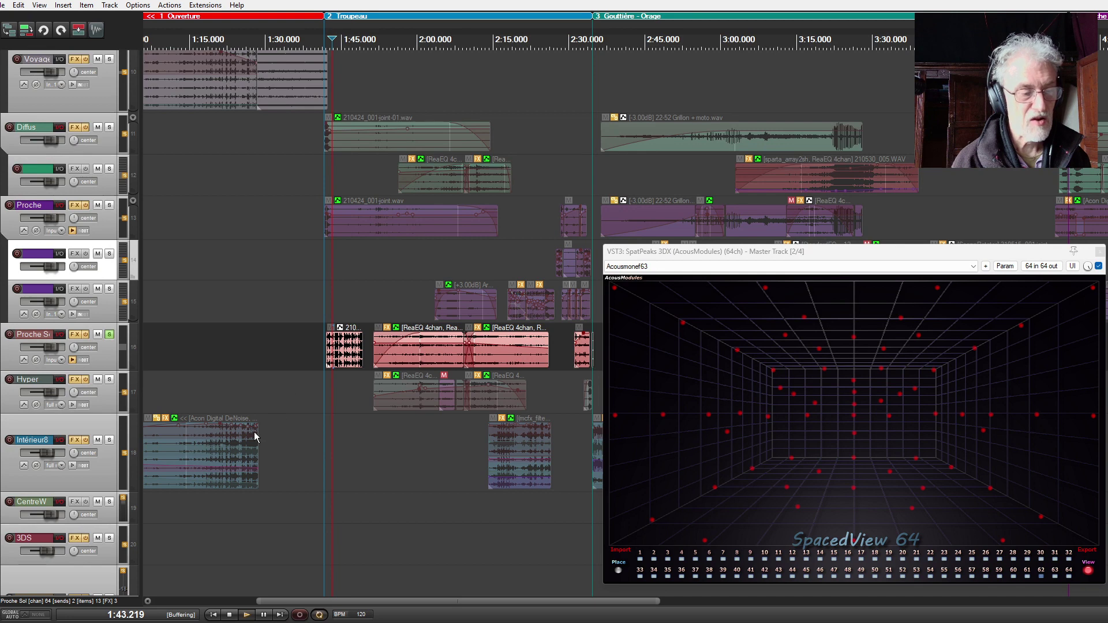
{"action": "scroll", "coordinate": [279, 422], "scroll_direction": "up", "scroll_amount": 2}
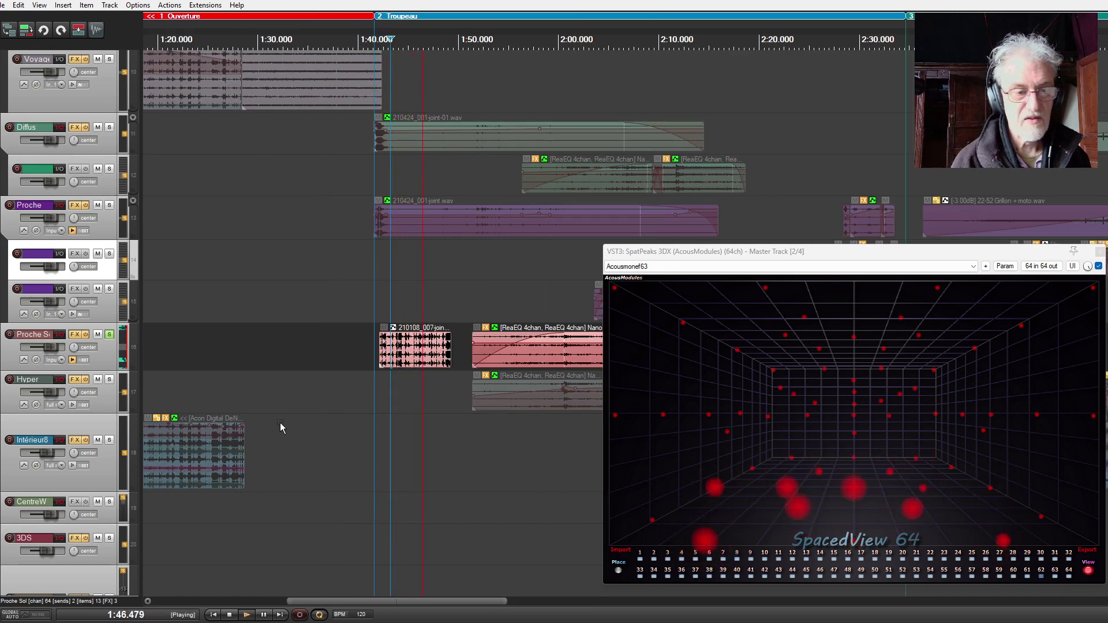
{"action": "key", "text": "space"}
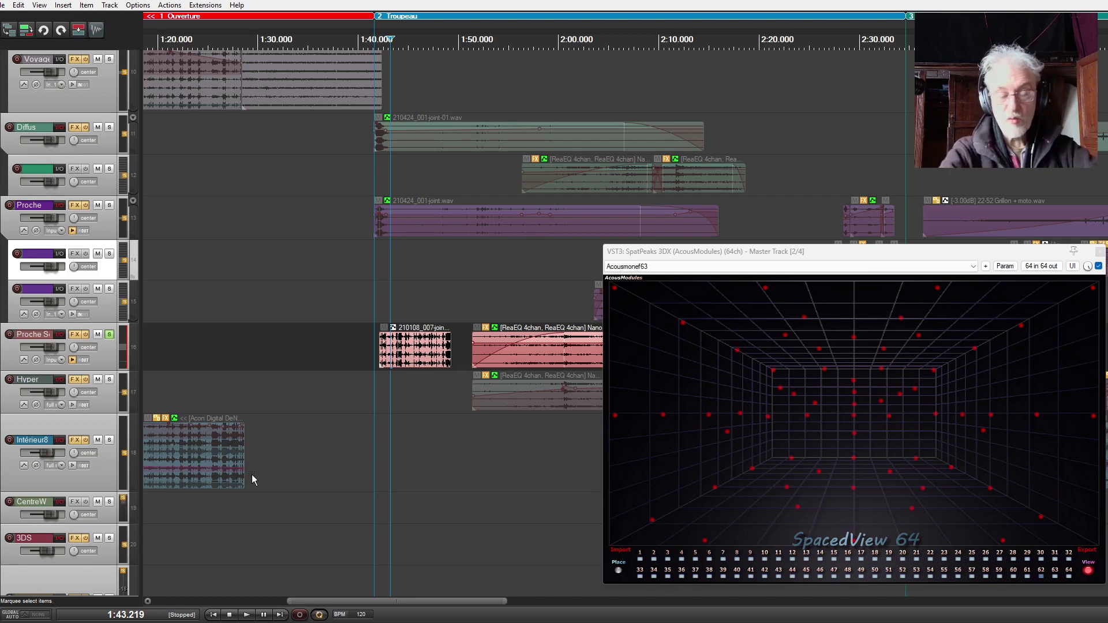
{"action": "key", "text": "space"}
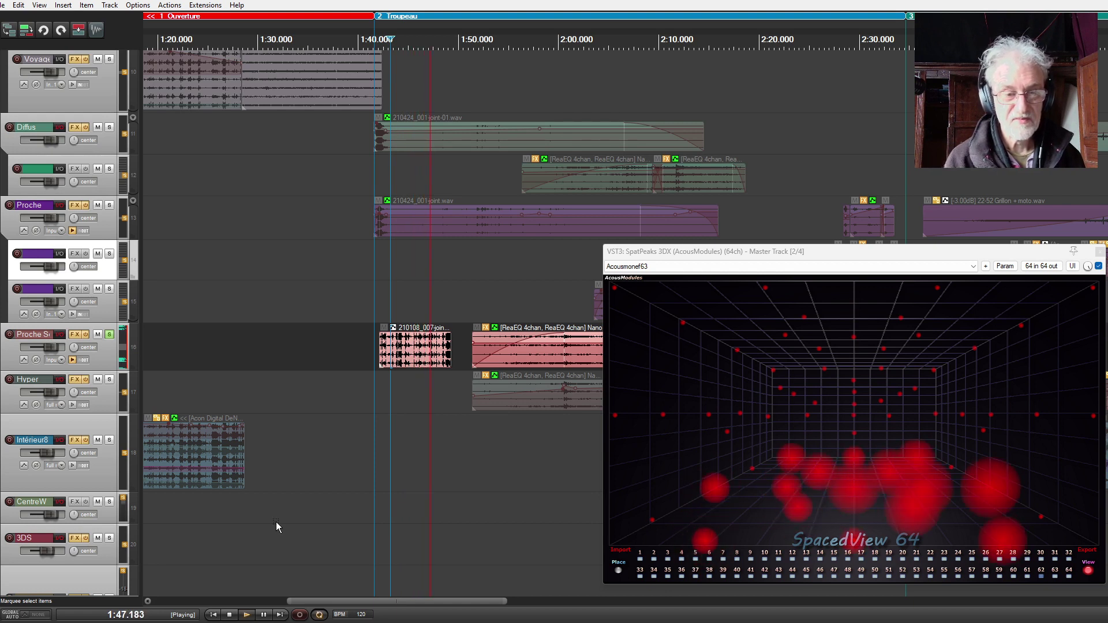
{"action": "key", "text": "space"}
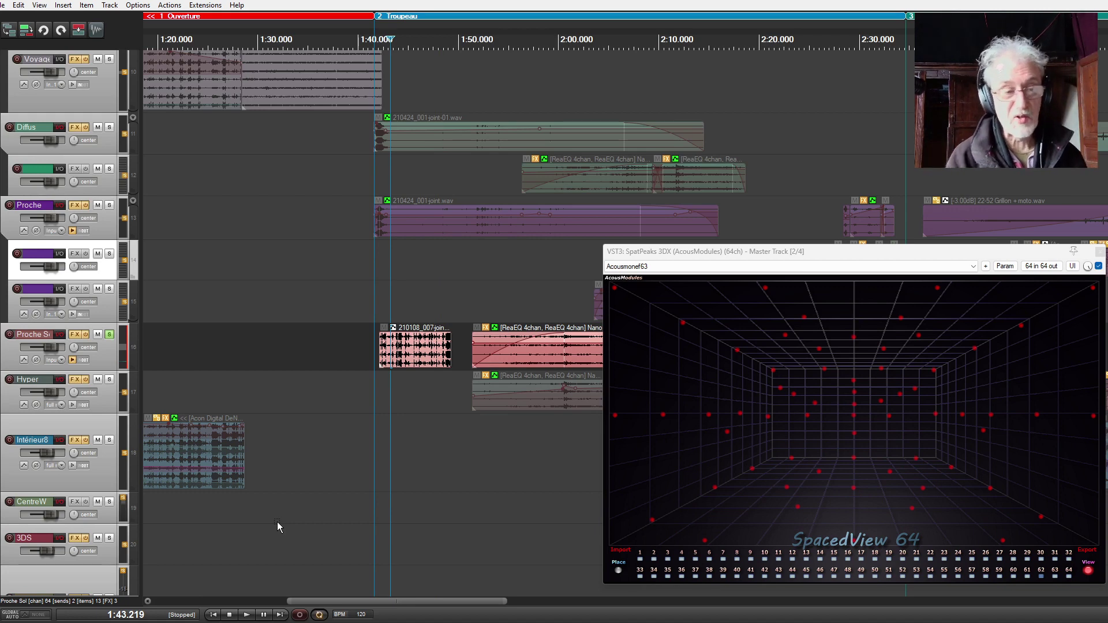
{"action": "left_click", "coordinate": [109, 335]}
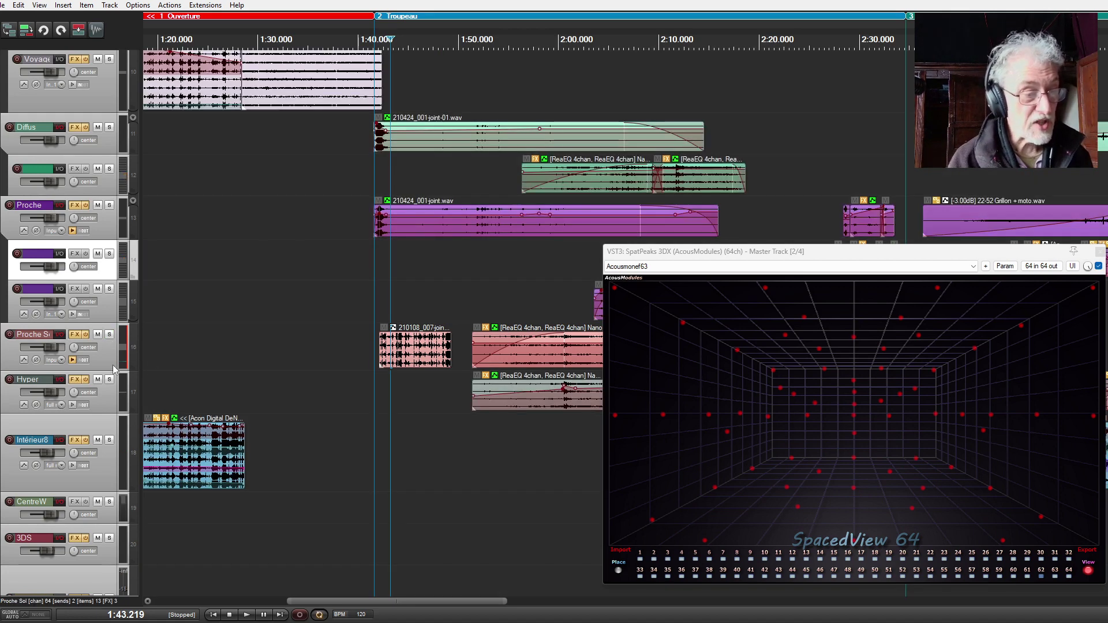
Open the Hyper track's effects to inspect its COMPASS Decoder, and look along the timeline for a Hyper passage to play.
{"action": "left_click", "coordinate": [77, 381]}
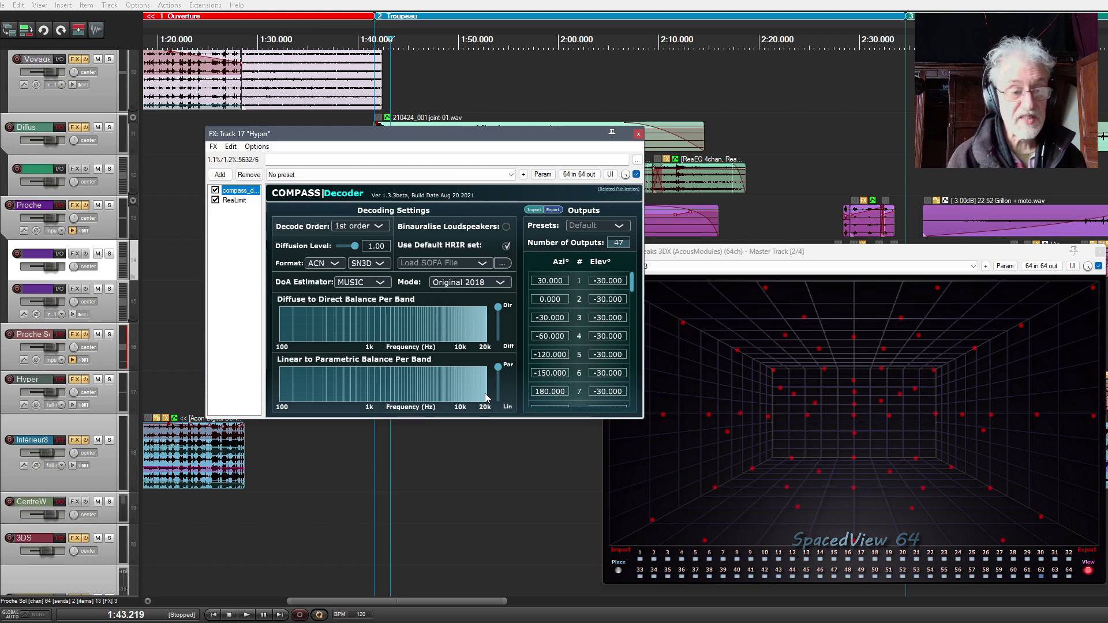
{"action": "scroll", "coordinate": [131, 548], "scroll_direction": "right", "scroll_amount": 5}
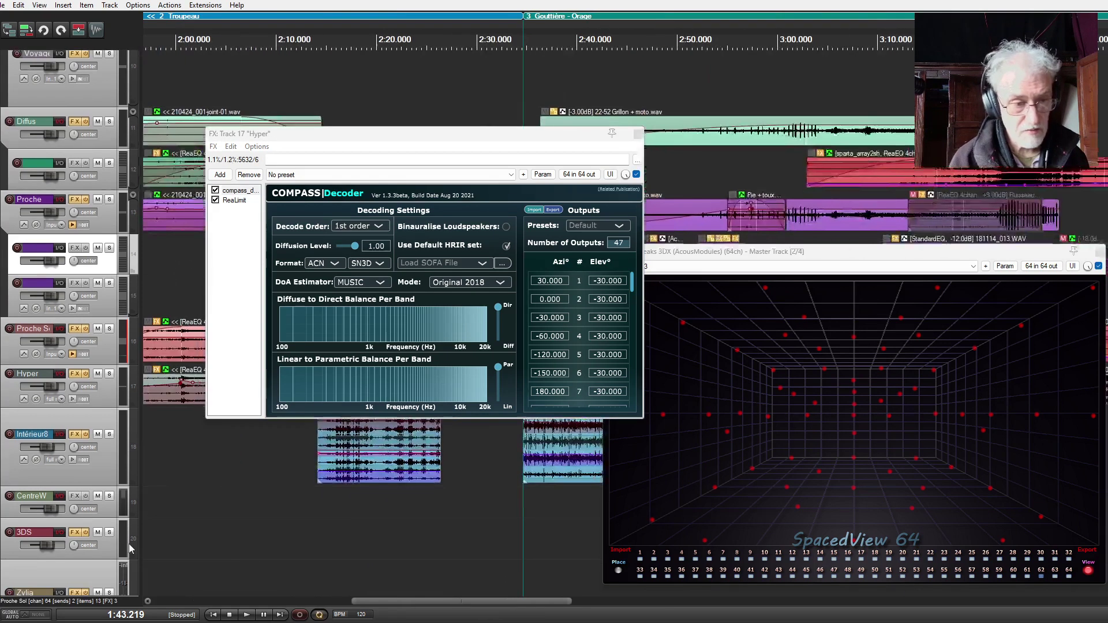
{"action": "scroll", "coordinate": [131, 548], "scroll_direction": "right", "scroll_amount": 3}
{"action": "scroll", "coordinate": [273, 576], "scroll_direction": "up", "scroll_amount": 1}
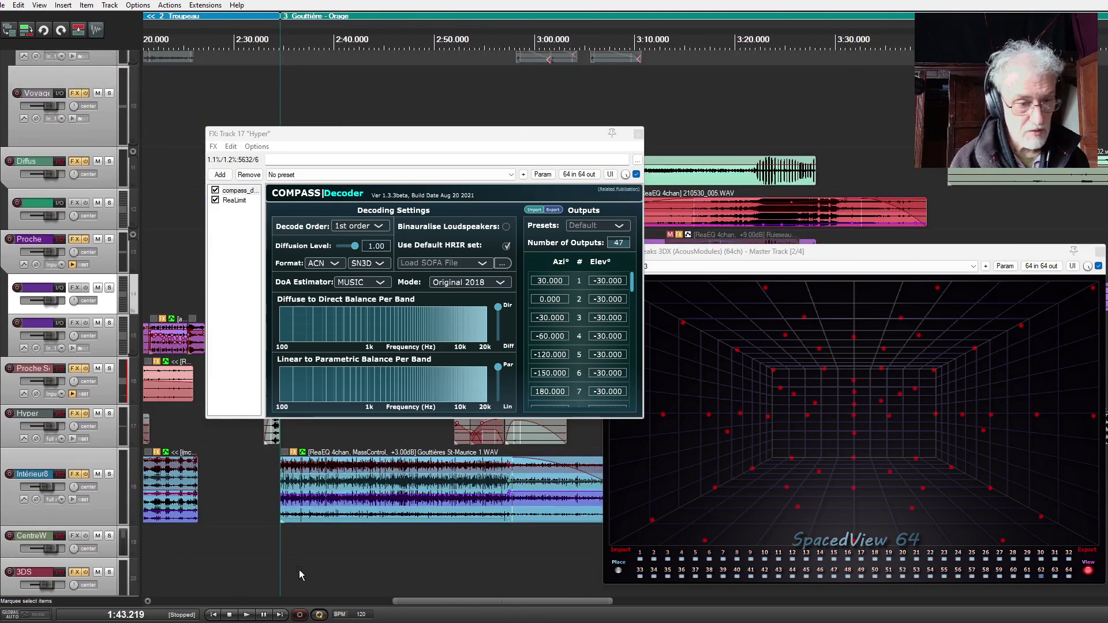
{"action": "scroll", "coordinate": [286, 563], "scroll_direction": "left", "scroll_amount": 4}
{"action": "scroll", "coordinate": [287, 563], "scroll_direction": "down", "scroll_amount": 1}
{"action": "left_click", "coordinate": [406, 542]}
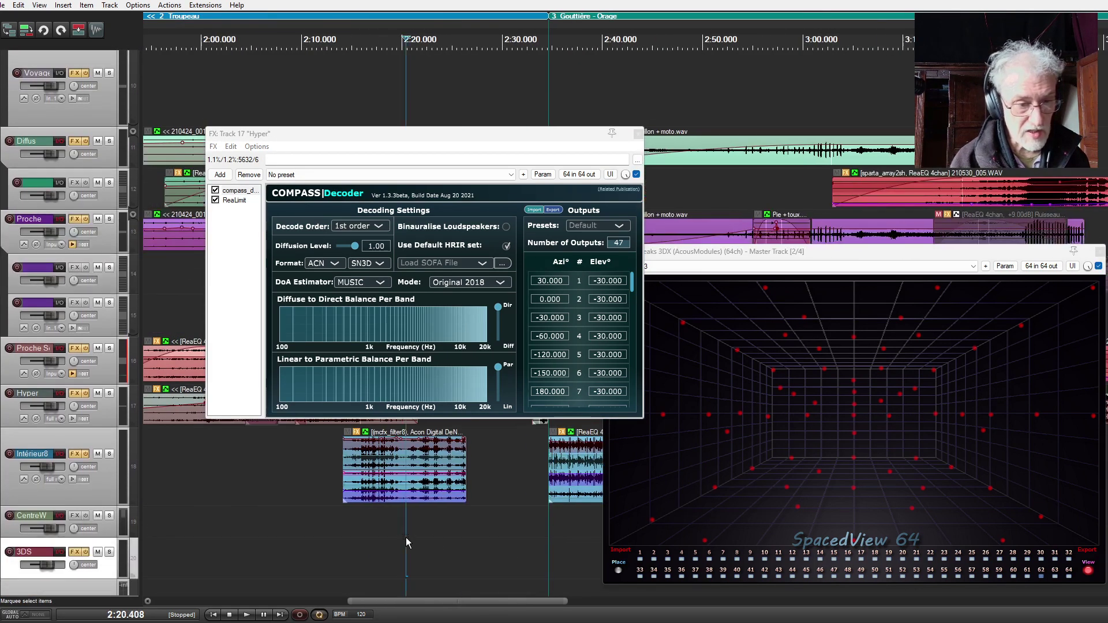
{"action": "left_click_drag", "start_coordinate": [461, 552], "coordinate": [465, 559]}
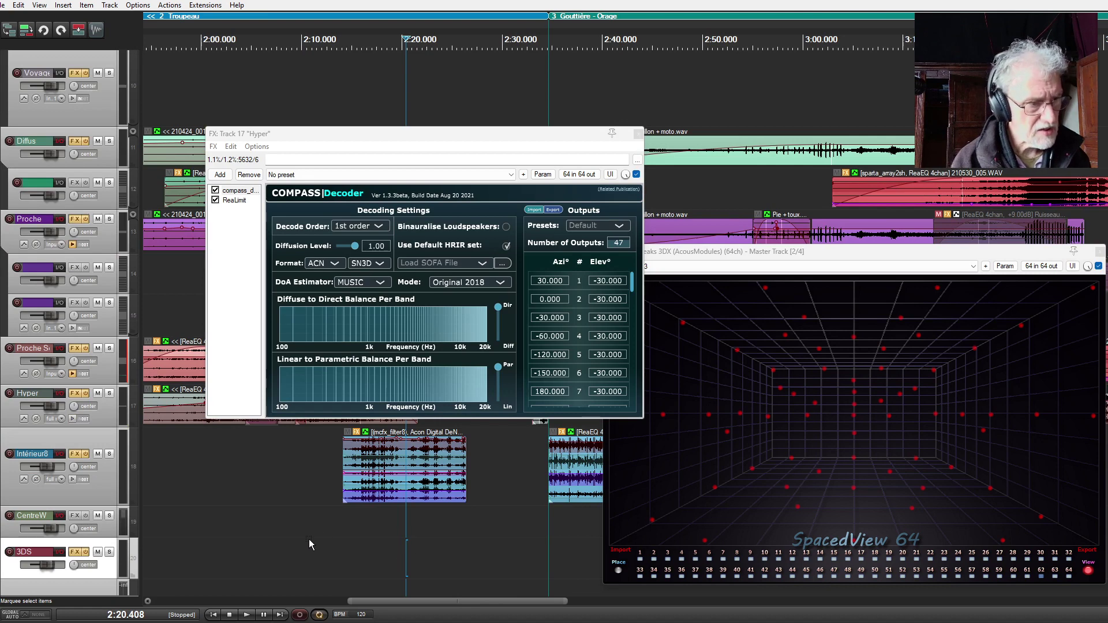
{"action": "scroll", "coordinate": [273, 563], "scroll_direction": "up", "scroll_amount": 2}
{"action": "scroll", "coordinate": [272, 563], "scroll_direction": "down", "scroll_amount": 2}
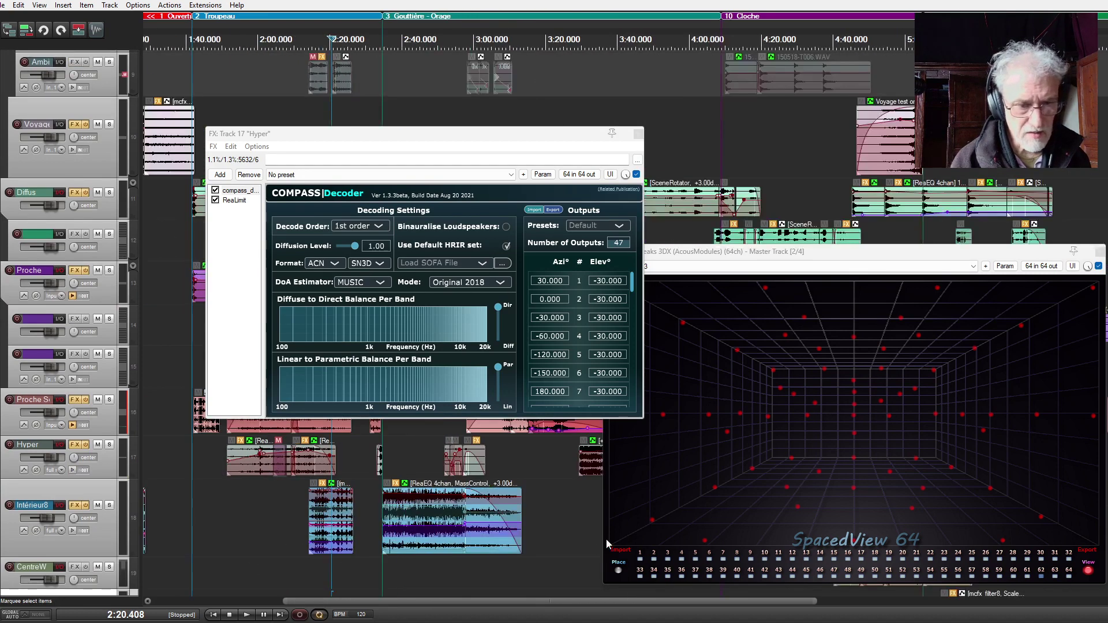
{"action": "scroll", "coordinate": [369, 522], "scroll_direction": "up", "scroll_amount": 1}
Solo the Hyper track, play it from about 3:36 while watching the speaker levels, and close its effects window.
{"action": "left_click", "coordinate": [370, 523]}
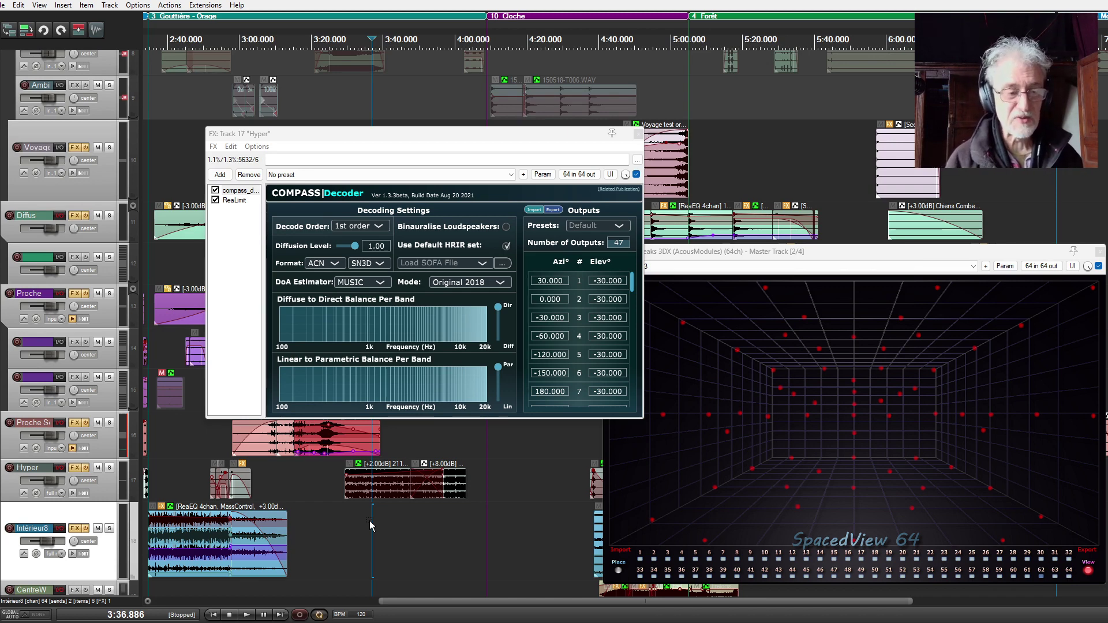
{"action": "left_click", "coordinate": [110, 467]}
{"action": "key", "text": "space"}
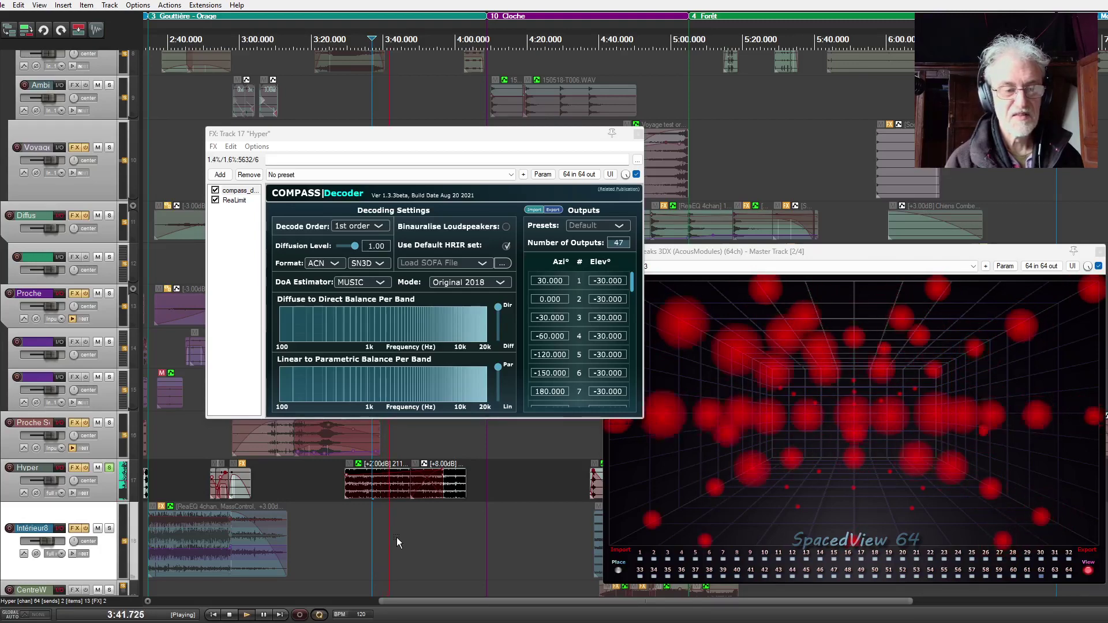
{"action": "key", "text": "space"}
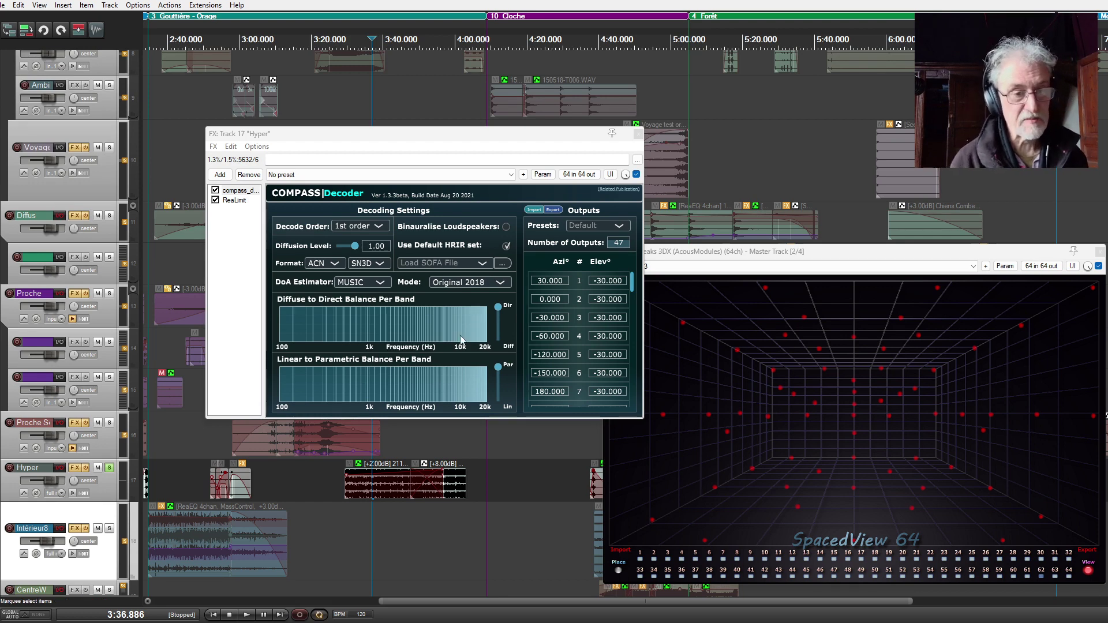
{"action": "left_click", "coordinate": [638, 134]}
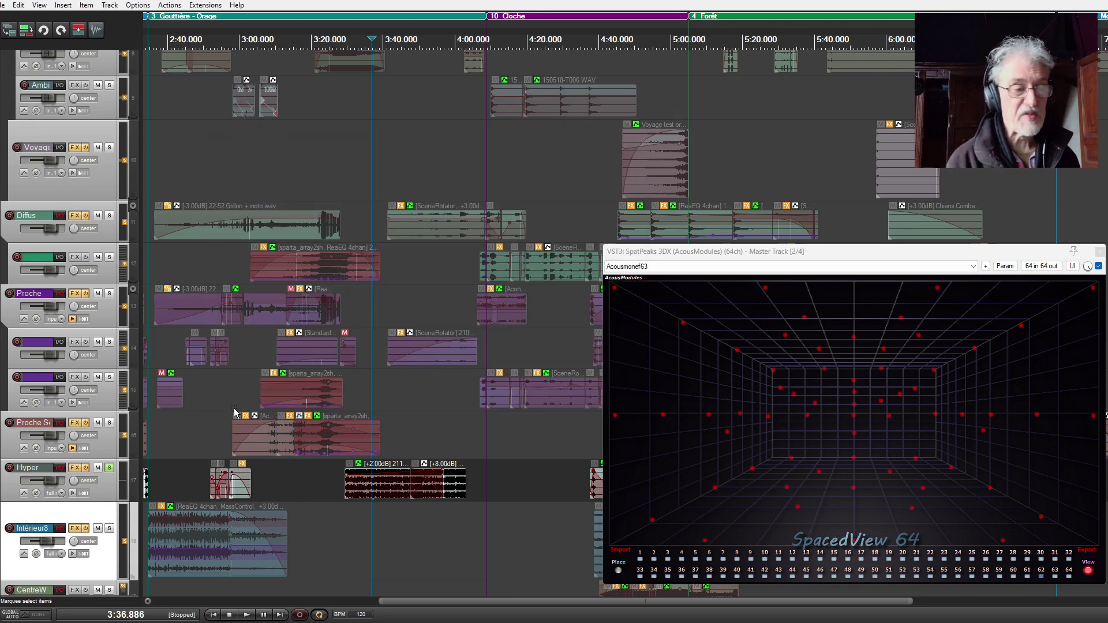
Remove the Hyper track's solo and review the Voyage and Intérieur8 items in the Ouverture section.
{"action": "scroll", "coordinate": [230, 439], "scroll_direction": "down", "scroll_amount": 5}
{"action": "scroll", "coordinate": [309, 435], "scroll_direction": "left", "scroll_amount": 10}
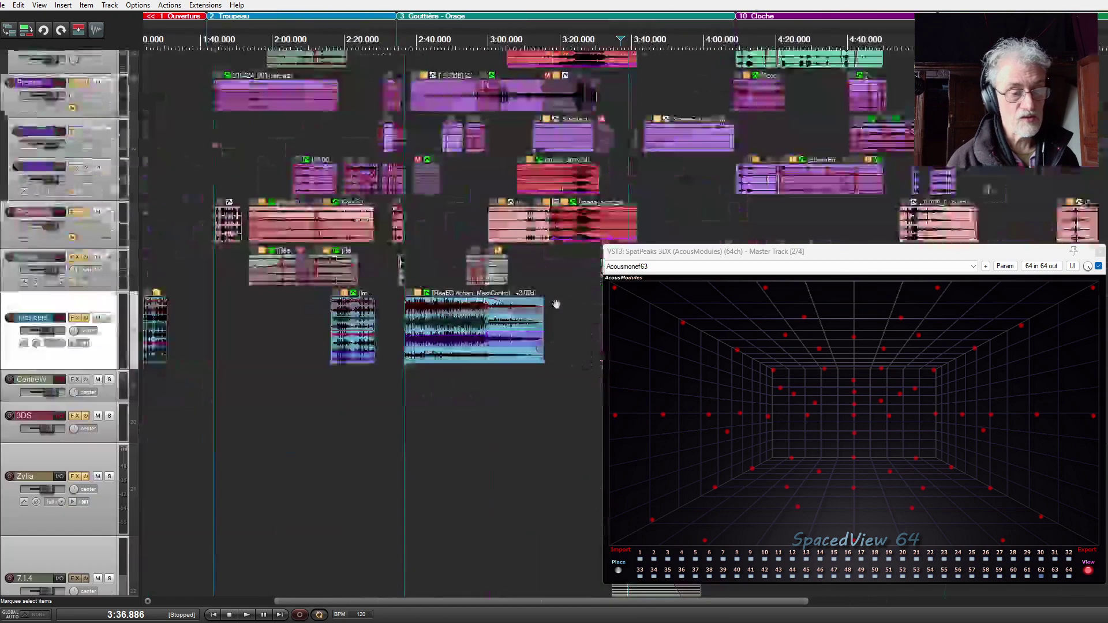
{"action": "scroll", "coordinate": [408, 477], "scroll_direction": "up", "scroll_amount": 2}
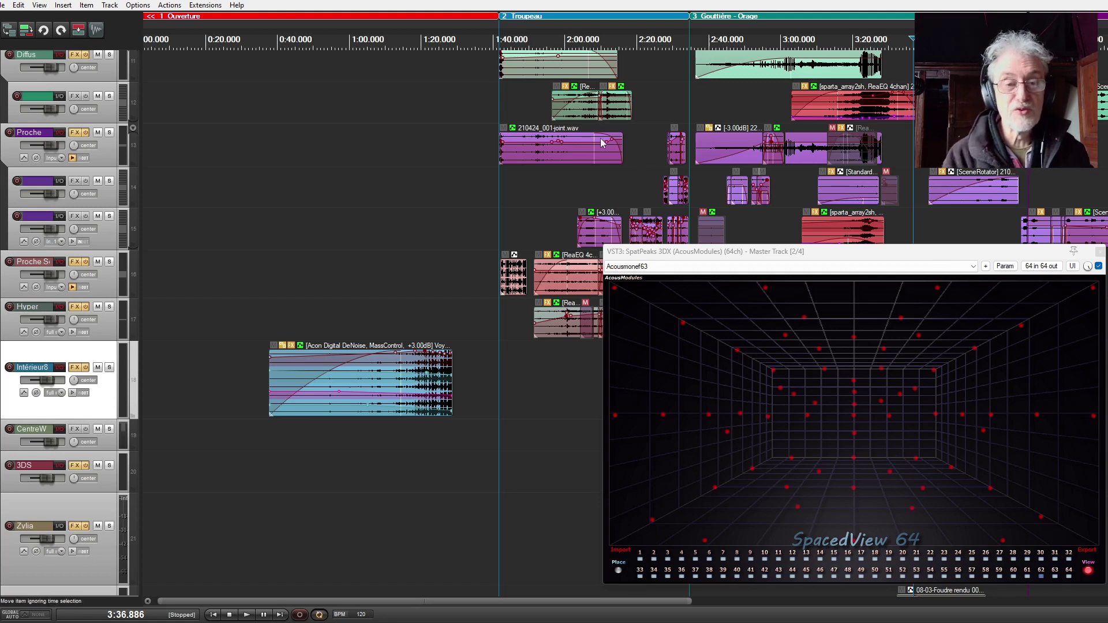
{"action": "scroll", "coordinate": [573, 156], "scroll_direction": "up", "scroll_amount": 5}
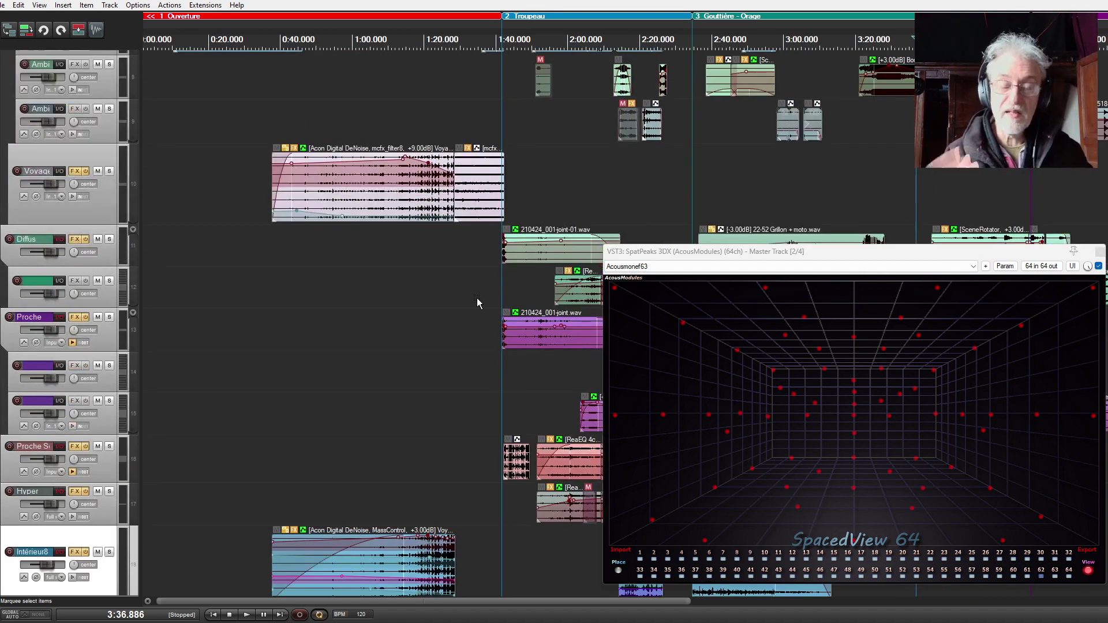